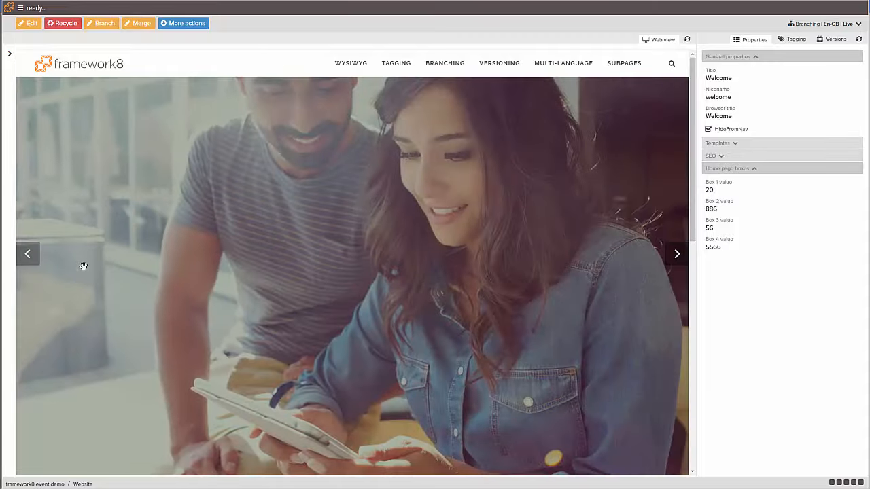
- Look through the Welcome page, from the previous banner slide to the content columns, number boxes and footer
{"action": "left_click", "coordinate": [31, 257]}
{"action": "scroll", "coordinate": [313, 276], "scroll_direction": "down", "scroll_amount": 3}
{"action": "scroll", "coordinate": [313, 275], "scroll_direction": "down", "scroll_amount": 3}
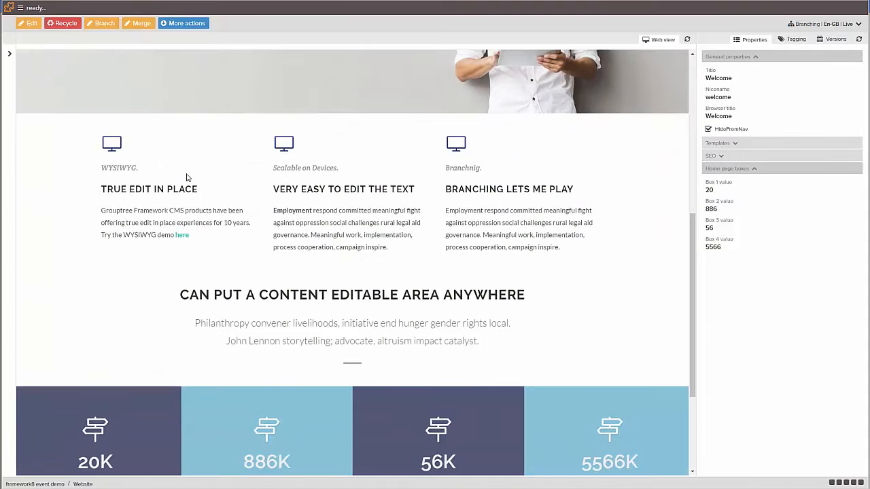
{"action": "scroll", "coordinate": [174, 108], "scroll_direction": "down", "scroll_amount": 1}
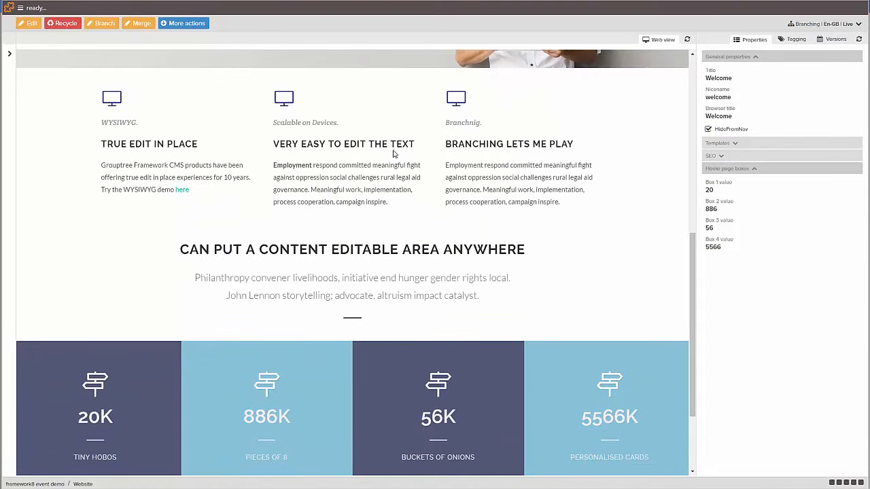
{"action": "scroll", "coordinate": [453, 247], "scroll_direction": "down", "scroll_amount": 3}
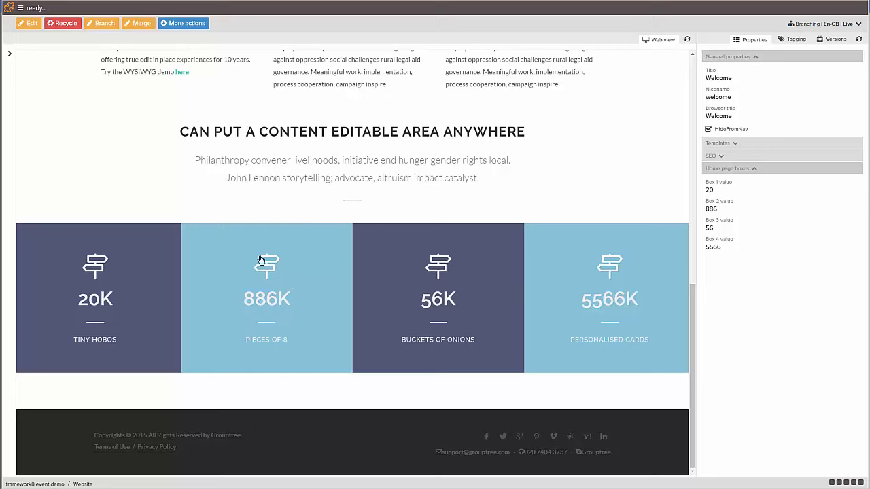
{"action": "scroll", "coordinate": [297, 243], "scroll_direction": "up", "scroll_amount": 1}
{"action": "scroll", "coordinate": [293, 243], "scroll_direction": "up", "scroll_amount": 6}
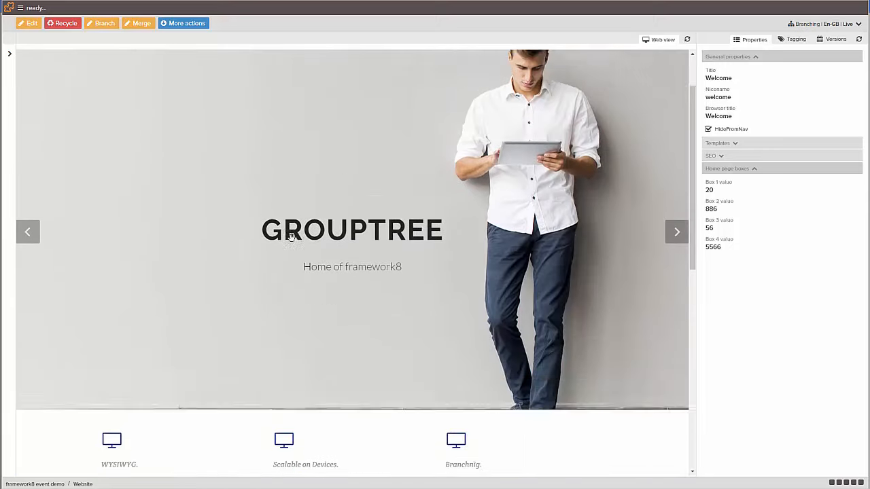
{"action": "scroll", "coordinate": [315, 243], "scroll_direction": "down", "scroll_amount": 3}
{"action": "scroll", "coordinate": [315, 242], "scroll_direction": "up", "scroll_amount": 4}
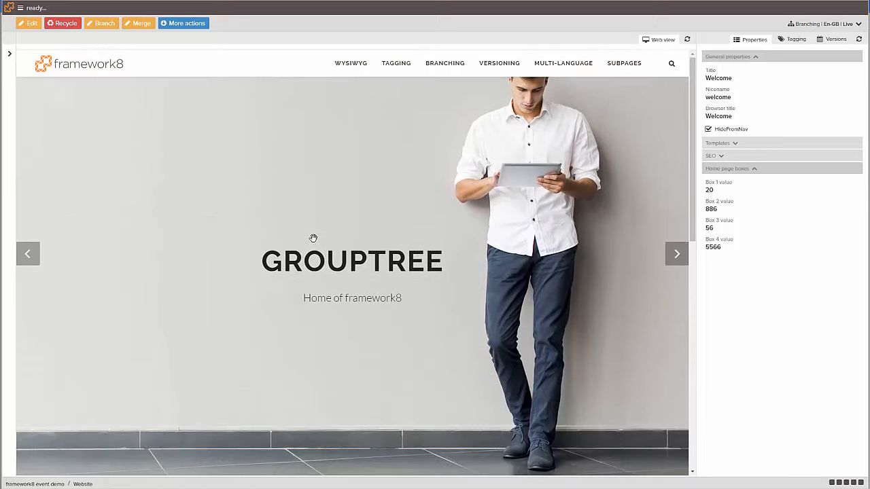
{"action": "scroll", "coordinate": [344, 217], "scroll_direction": "down", "scroll_amount": 2}
{"action": "scroll", "coordinate": [347, 226], "scroll_direction": "down", "scroll_amount": 4}
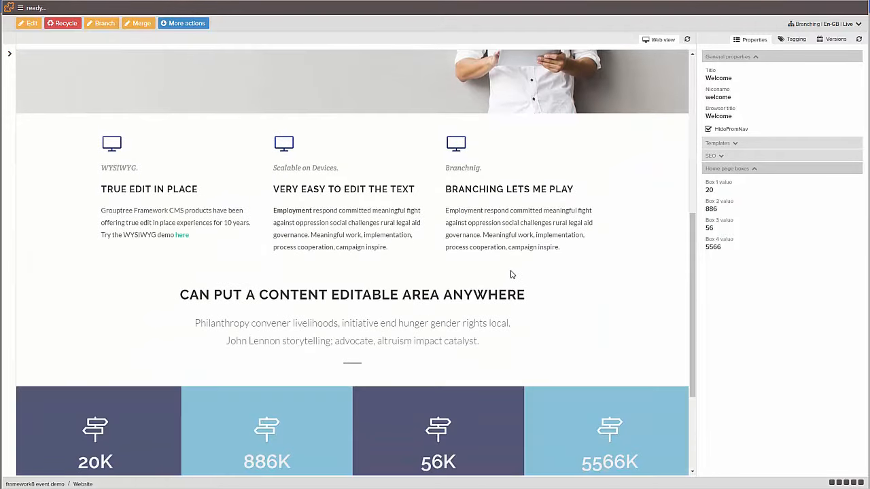
{"action": "scroll", "coordinate": [356, 245], "scroll_direction": "up", "scroll_amount": 6}
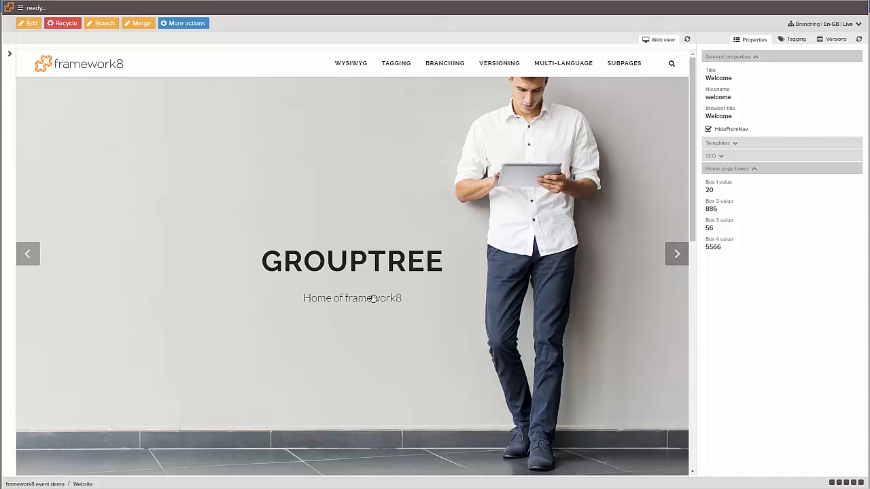
{"action": "scroll", "coordinate": [352, 267], "scroll_direction": "down", "scroll_amount": 1}
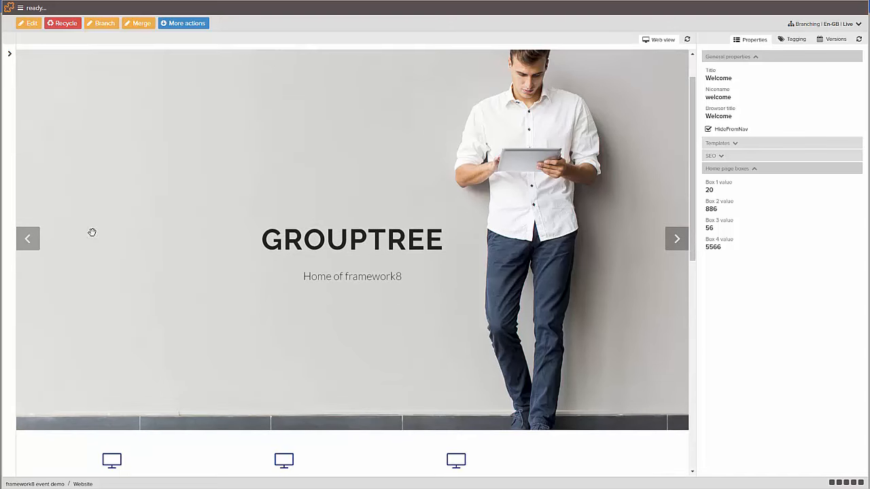
- Switch the banner to the Welcome slide and examine it together with the three content columns below
{"action": "left_click", "coordinate": [35, 242]}
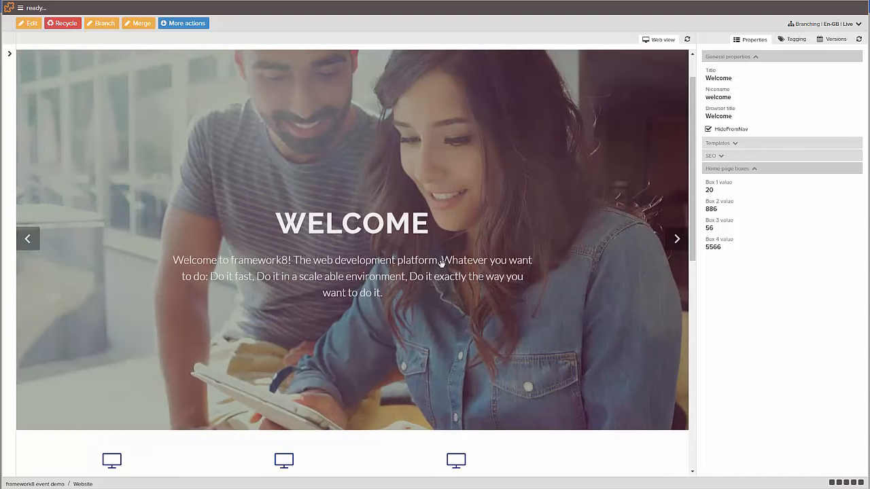
{"action": "scroll", "coordinate": [442, 265], "scroll_direction": "up", "scroll_amount": 1}
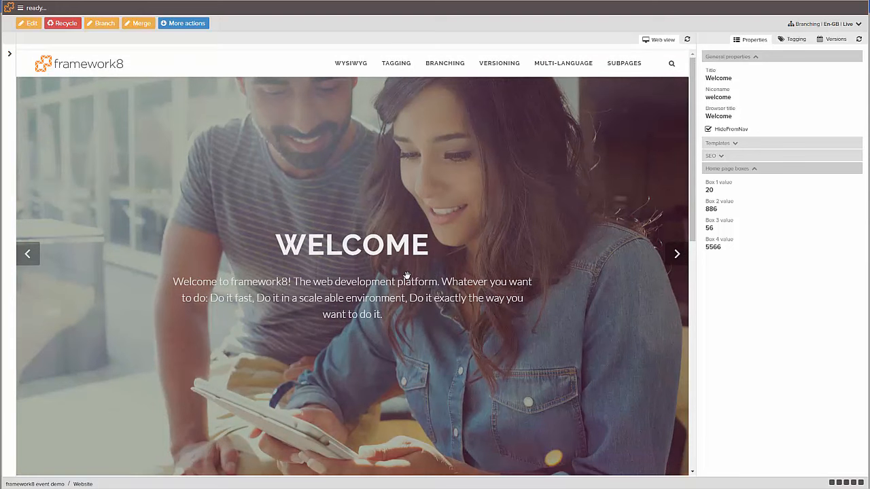
{"action": "scroll", "coordinate": [371, 263], "scroll_direction": "down", "scroll_amount": 1}
{"action": "scroll", "coordinate": [373, 262], "scroll_direction": "up", "scroll_amount": 1}
{"action": "scroll", "coordinate": [373, 261], "scroll_direction": "down", "scroll_amount": 5}
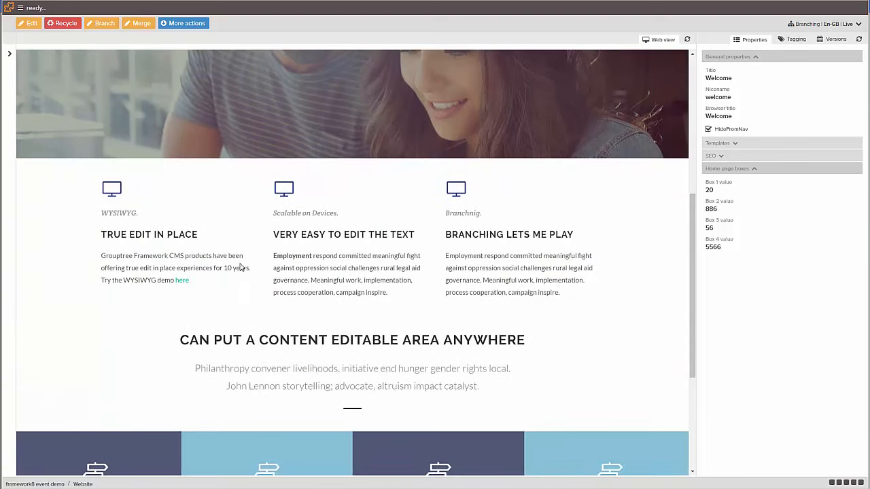
{"action": "scroll", "coordinate": [348, 285], "scroll_direction": "down", "scroll_amount": 1}
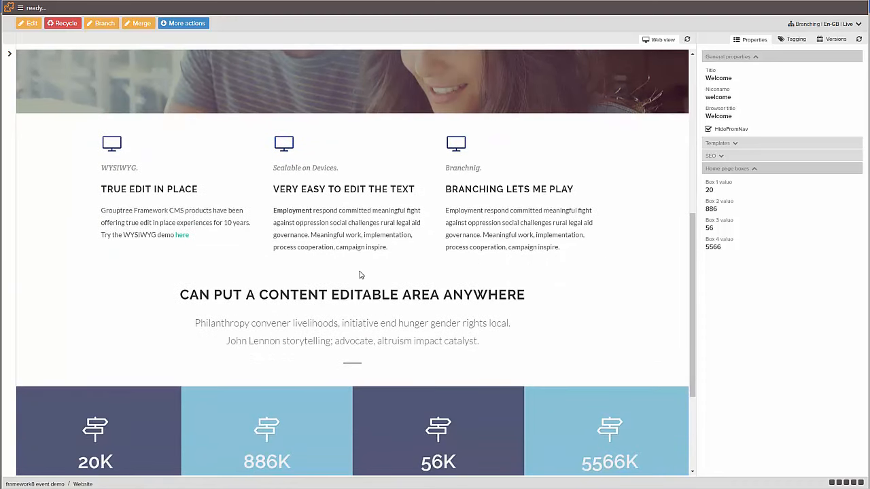
{"action": "scroll", "coordinate": [359, 274], "scroll_direction": "up", "scroll_amount": 5}
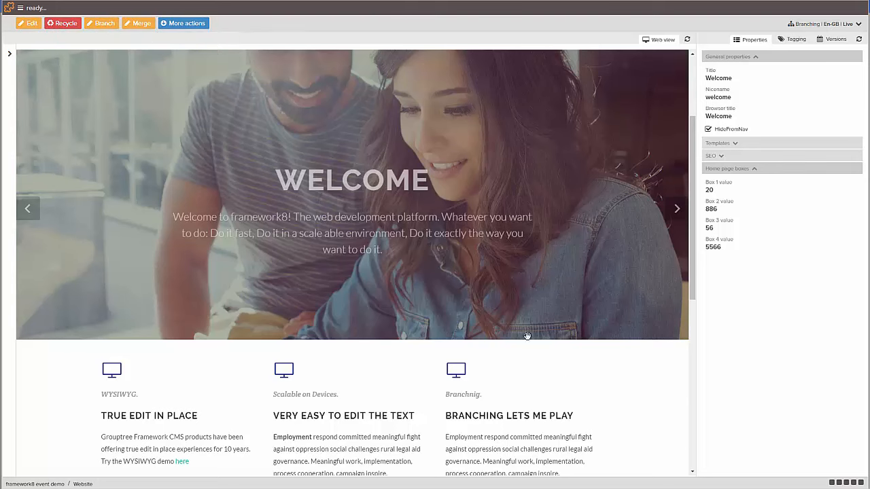
{"action": "scroll", "coordinate": [390, 268], "scroll_direction": "up", "scroll_amount": 3}
{"action": "scroll", "coordinate": [387, 269], "scroll_direction": "down", "scroll_amount": 3}
{"action": "scroll", "coordinate": [385, 267], "scroll_direction": "up", "scroll_amount": 3}
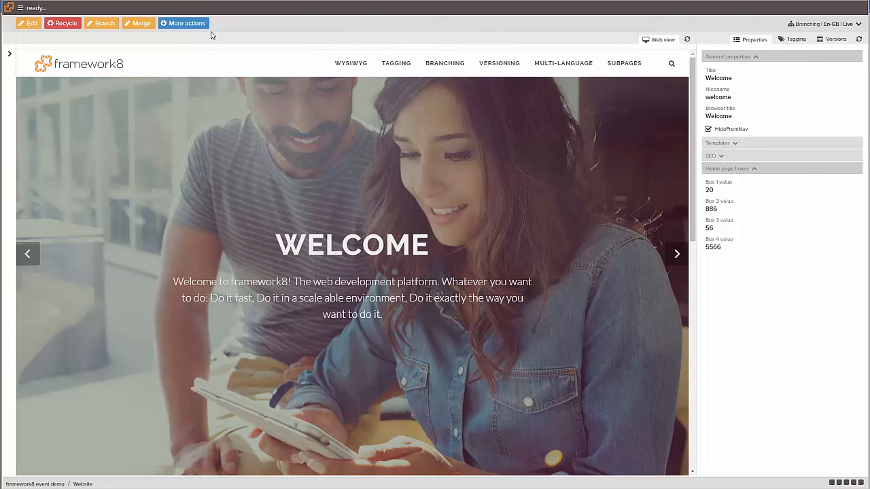
{"action": "mouse_move", "coordinate": [179, 29]}
{"action": "scroll", "coordinate": [414, 272], "scroll_direction": "down", "scroll_amount": 5}
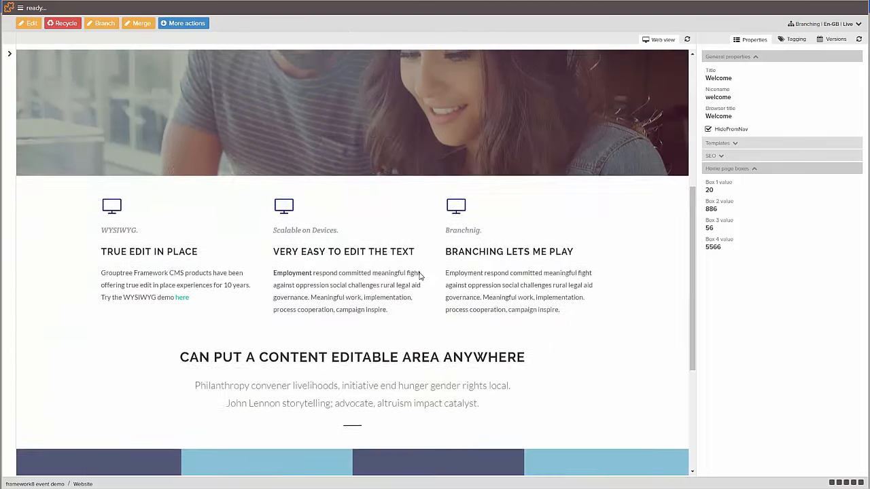
{"action": "scroll", "coordinate": [418, 275], "scroll_direction": "up", "scroll_amount": 4}
{"action": "scroll", "coordinate": [415, 272], "scroll_direction": "down", "scroll_amount": 4}
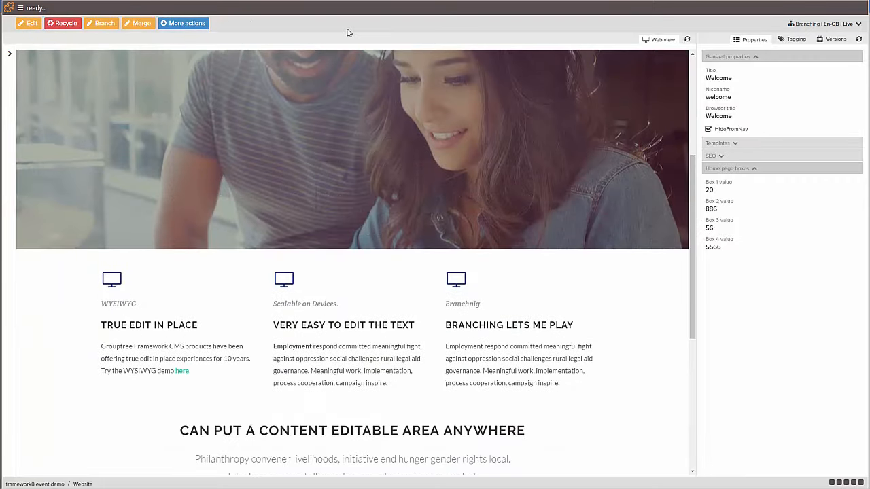
{"action": "scroll", "coordinate": [340, 215], "scroll_direction": "down", "scroll_amount": 4}
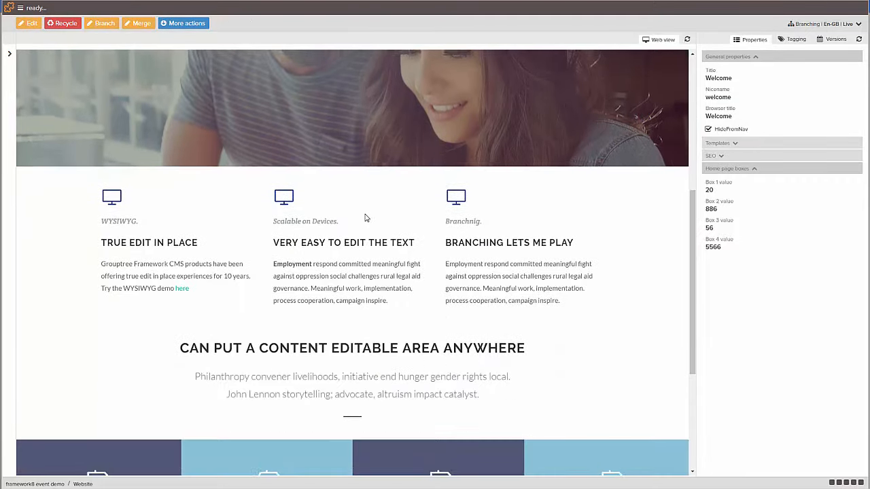
{"action": "scroll", "coordinate": [365, 217], "scroll_direction": "up", "scroll_amount": 4}
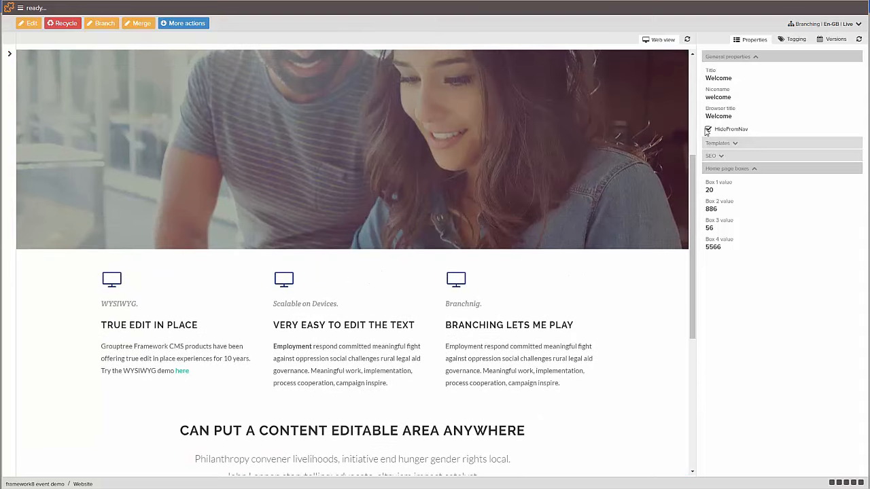
- Show the page's version list and open the Welcome page for editing
{"action": "left_click", "coordinate": [833, 39]}
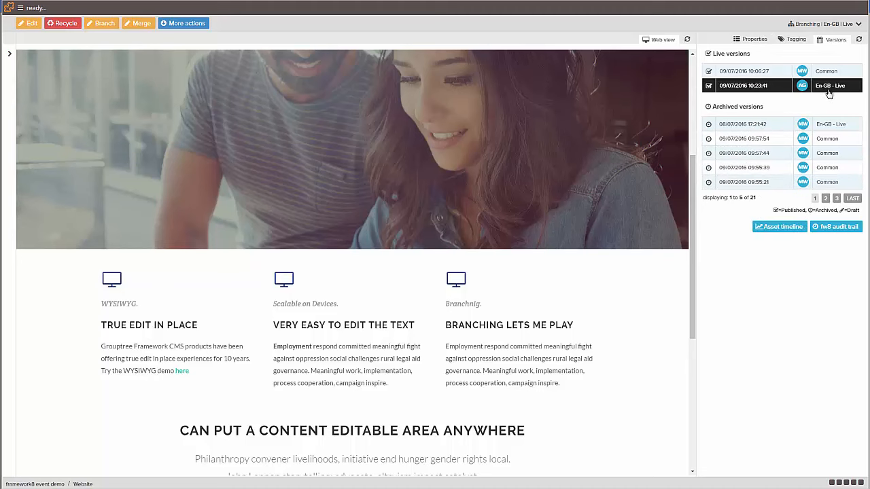
{"action": "left_click", "coordinate": [32, 24]}
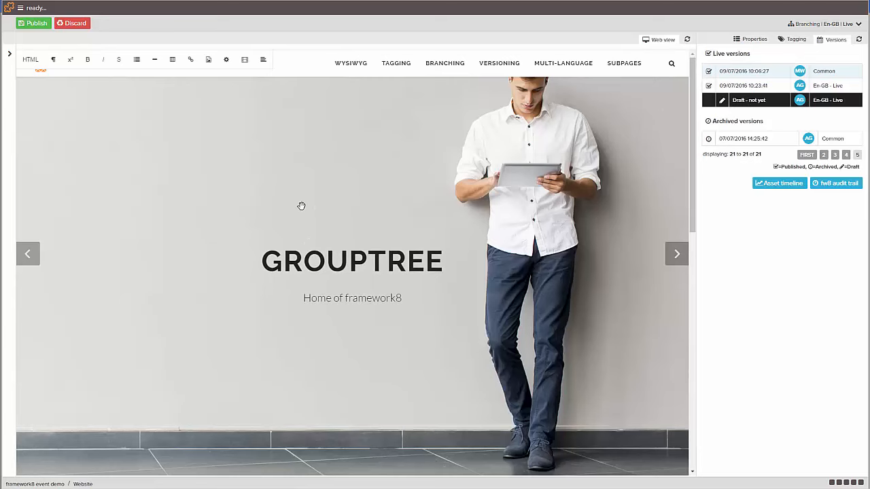
- Examine the outlined editable areas on the page, selecting part of the paragraph under "Branching lets me play"
{"action": "scroll", "coordinate": [301, 206], "scroll_direction": "down", "scroll_amount": 5}
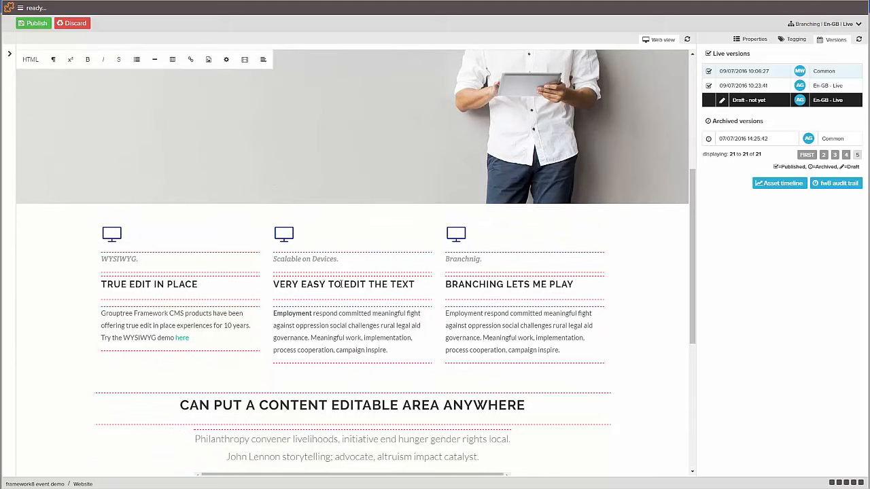
{"action": "scroll", "coordinate": [329, 307], "scroll_direction": "down", "scroll_amount": 2}
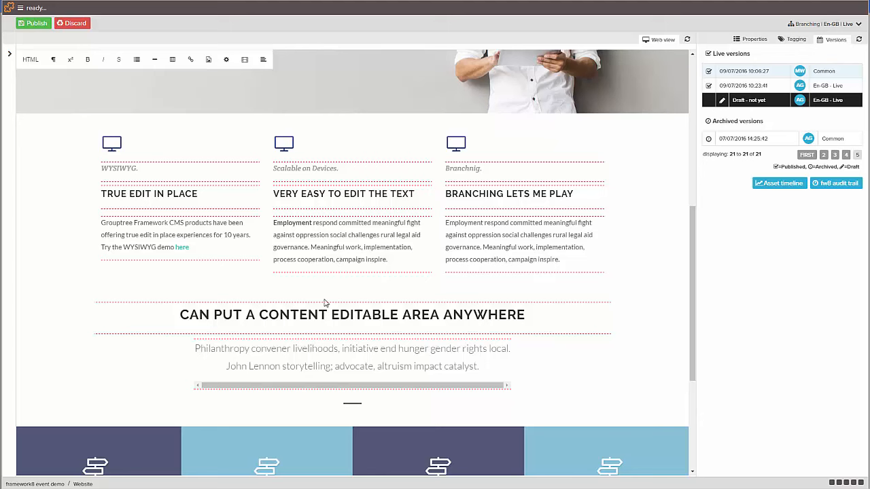
{"action": "scroll", "coordinate": [289, 319], "scroll_direction": "down", "scroll_amount": 1}
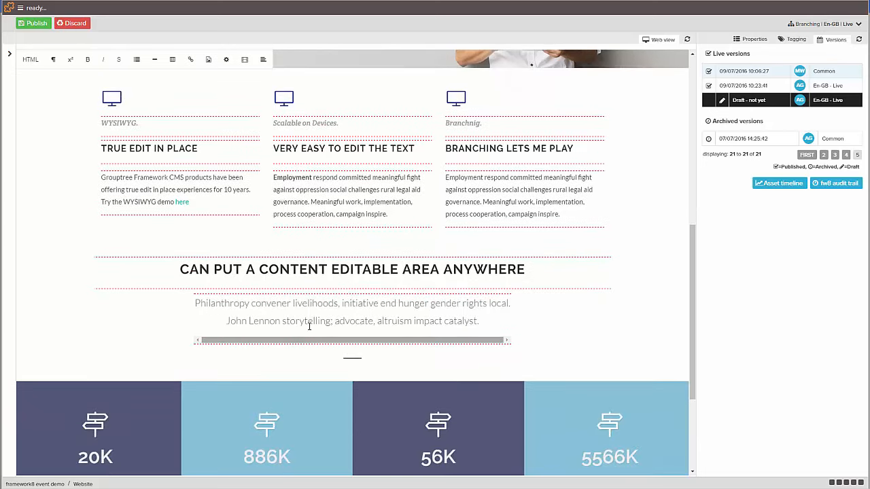
{"action": "scroll", "coordinate": [305, 321], "scroll_direction": "up", "scroll_amount": 1}
{"action": "scroll", "coordinate": [349, 160], "scroll_direction": "down", "scroll_amount": 2}
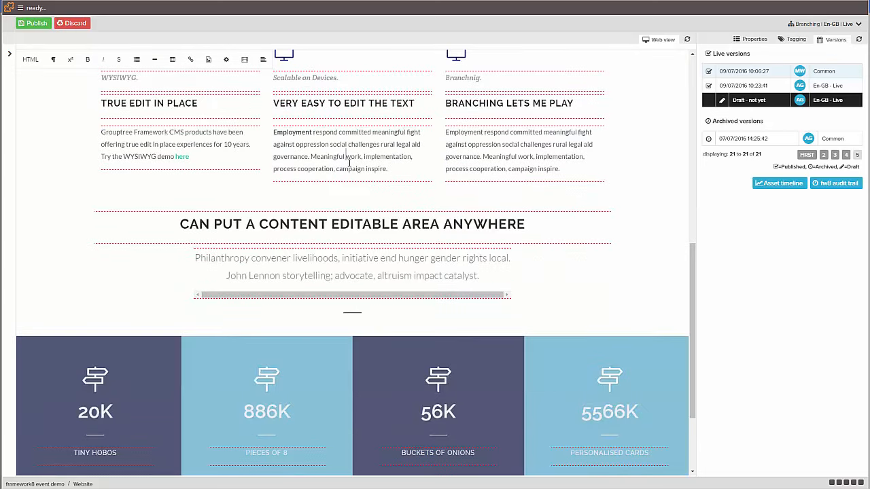
{"action": "scroll", "coordinate": [360, 158], "scroll_direction": "up", "scroll_amount": 1}
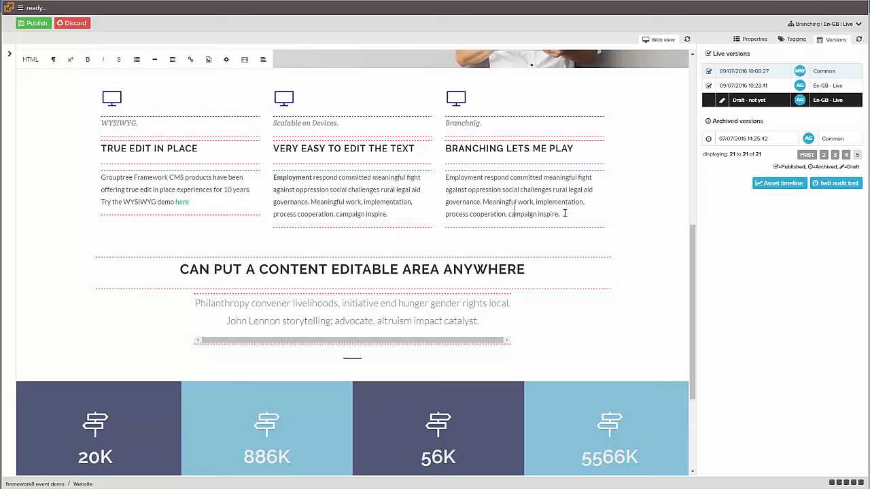
{"action": "left_click_drag", "start_coordinate": [565, 214], "coordinate": [456, 191]}
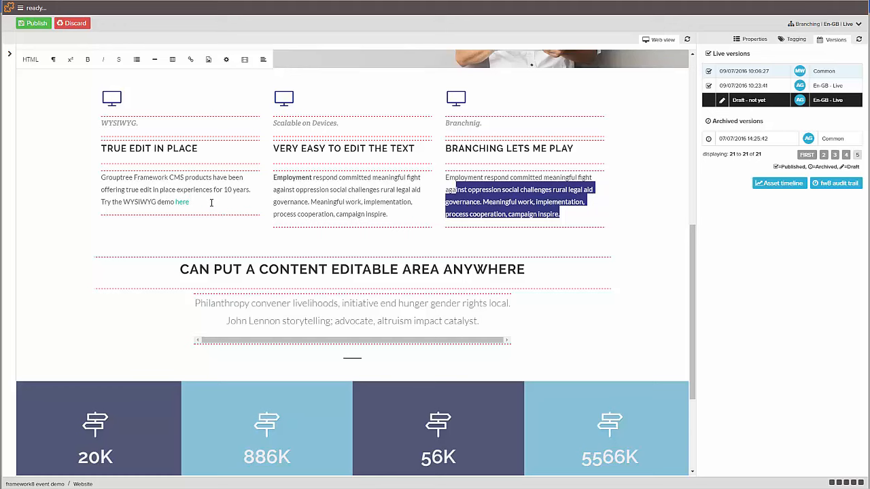
- End the "True edit in place" paragraph with a full stop and add a correctly spelled paragraph "Pretty straight forward to edit."
{"action": "left_click", "coordinate": [211, 202]}
{"action": "type", "text": "."}
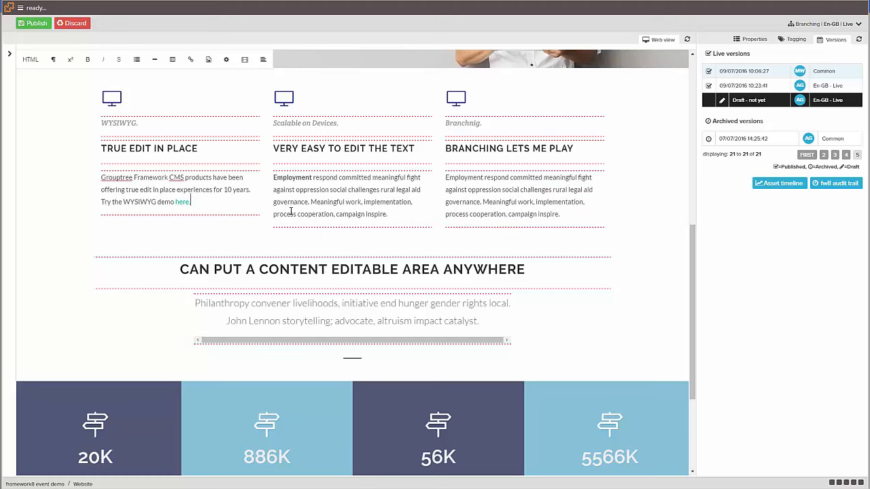
{"action": "key", "text": "Return"}
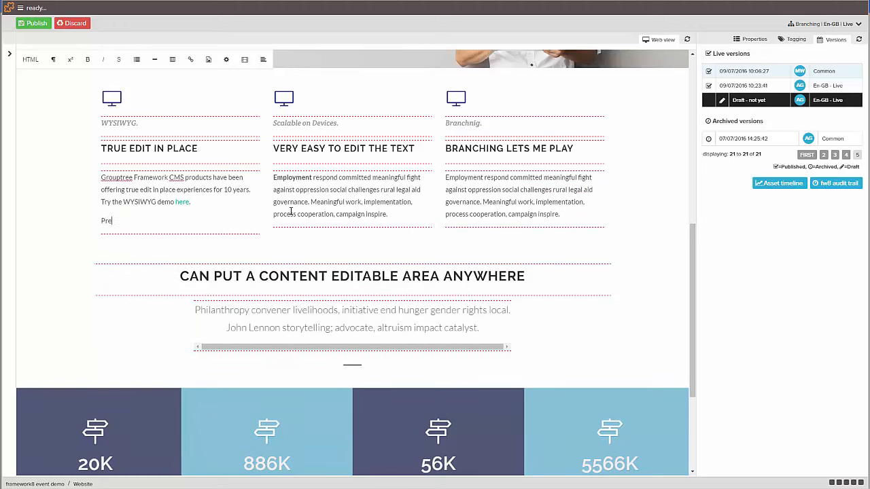
{"action": "type", "text": "Pretty straigh w"}
{"action": "type", "text": "rward to edit."}
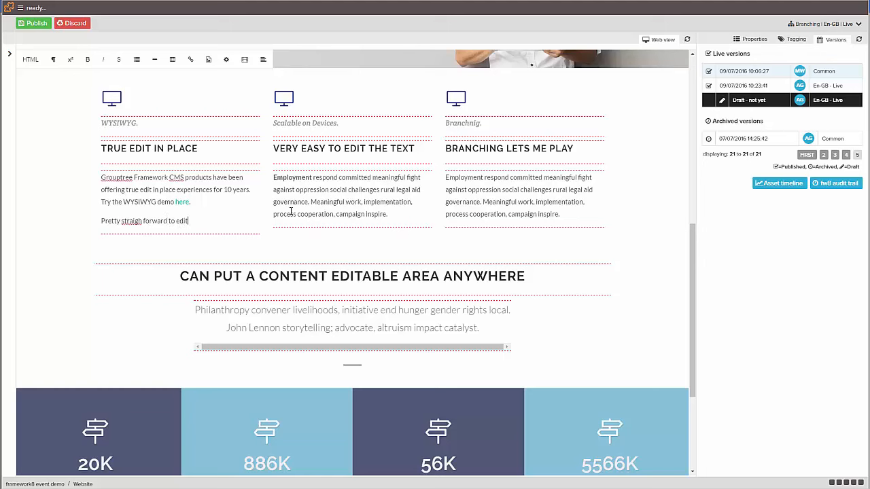
{"action": "right_click", "coordinate": [135, 221]}
{"action": "left_click", "coordinate": [203, 230]}
- Add the line "True WYSIWYG experience" below the text under the "Can put a content editable area anywhere" heading
{"action": "scroll", "coordinate": [264, 233], "scroll_direction": "up", "scroll_amount": 5}
{"action": "scroll", "coordinate": [264, 232], "scroll_direction": "down", "scroll_amount": 3}
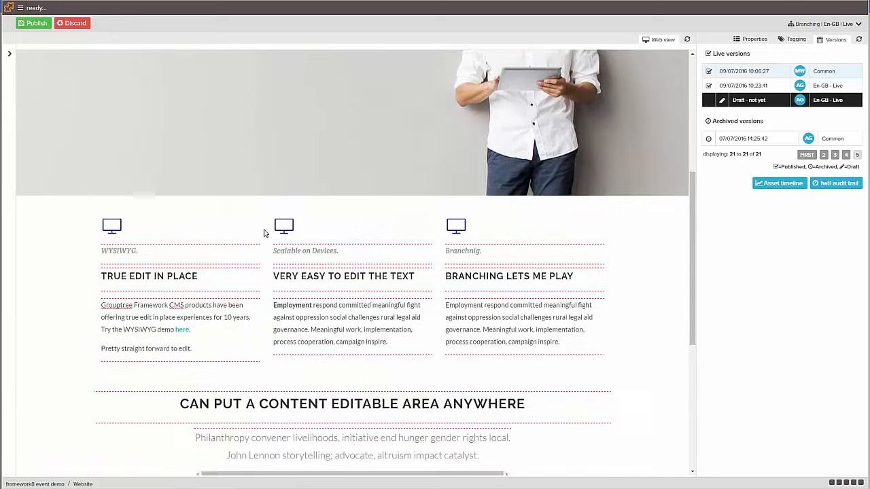
{"action": "scroll", "coordinate": [265, 233], "scroll_direction": "down", "scroll_amount": 3}
{"action": "left_click", "coordinate": [365, 282]}
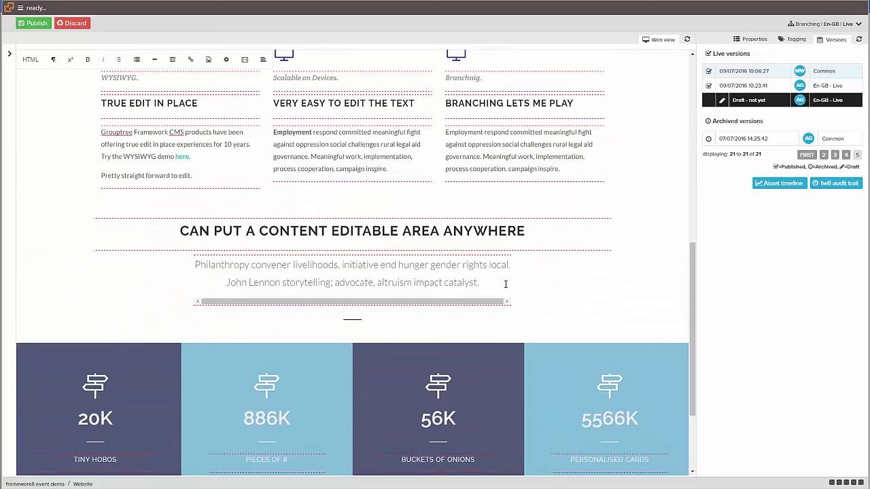
{"action": "key", "text": "Return"}
{"action": "type", "text": "True"}
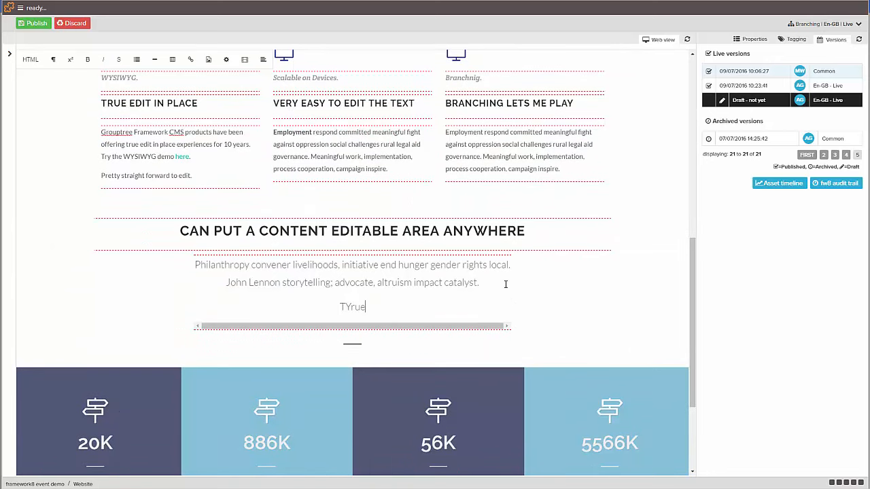
{"action": "key", "text": "BackSpace"}
{"action": "key", "text": "BackSpace"}
{"action": "key", "text": "BackSpace"}
{"action": "type", "text": "rue WYSIWYG experience"}
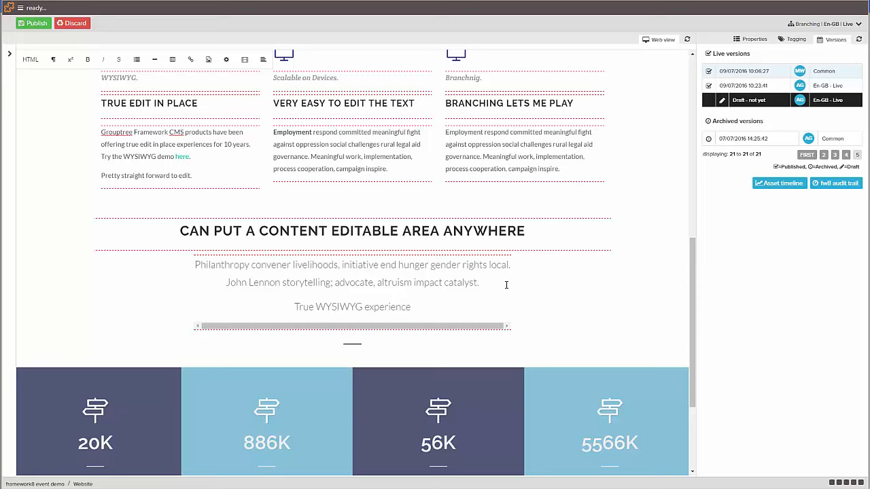
{"action": "scroll", "coordinate": [476, 289], "scroll_direction": "up", "scroll_amount": 2}
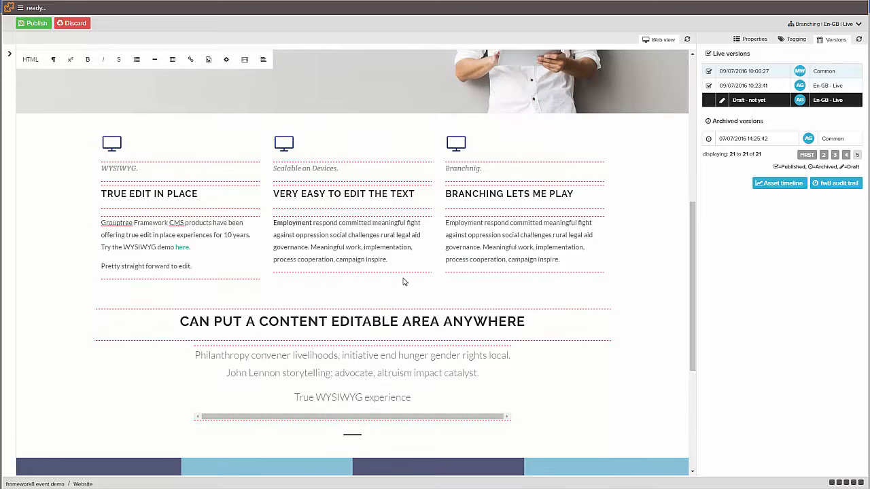
{"action": "scroll", "coordinate": [403, 282], "scroll_direction": "up", "scroll_amount": 2}
{"action": "scroll", "coordinate": [367, 291], "scroll_direction": "down", "scroll_amount": 1}
{"action": "scroll", "coordinate": [221, 252], "scroll_direction": "down", "scroll_amount": 1}
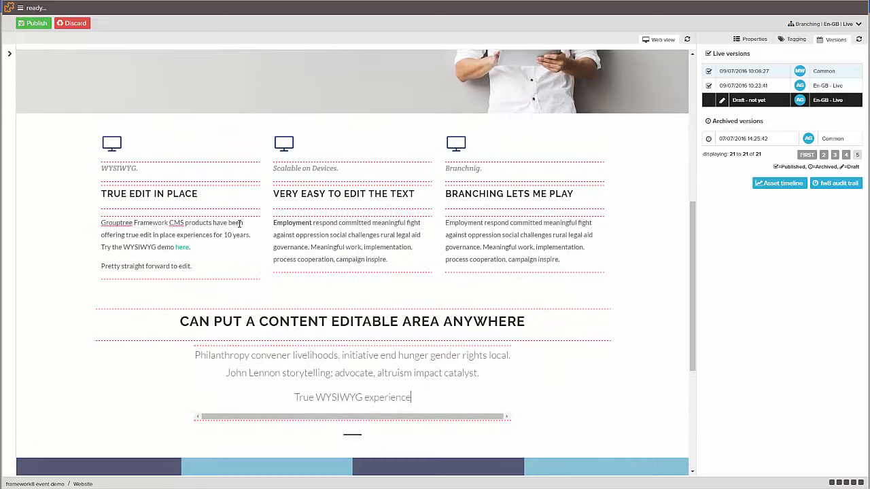
- Examine the remaining editable areas of the Welcome page, from the three text columns down to the coloured number boxes
{"action": "scroll", "coordinate": [395, 325], "scroll_direction": "down", "scroll_amount": 2}
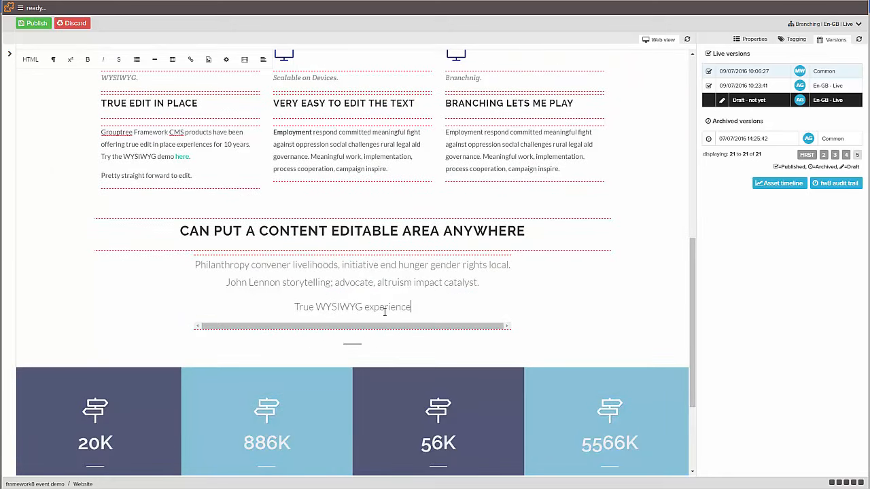
{"action": "scroll", "coordinate": [384, 311], "scroll_direction": "down", "scroll_amount": 3}
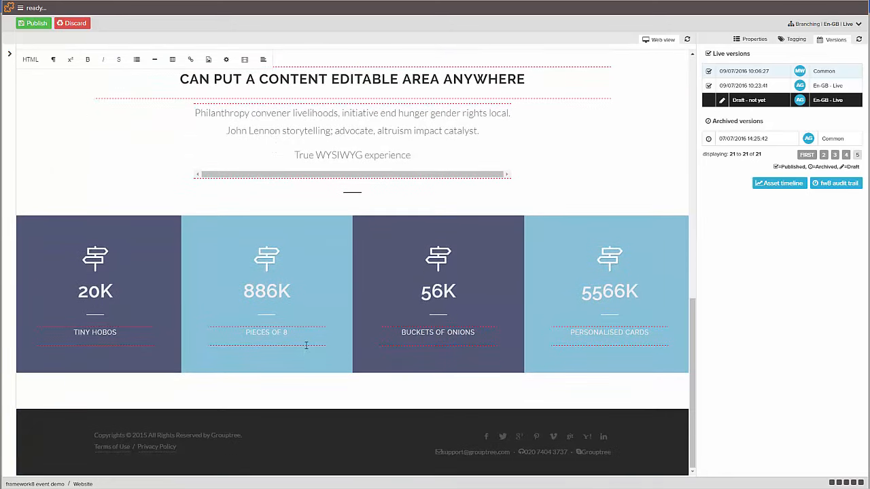
{"action": "scroll", "coordinate": [306, 343], "scroll_direction": "up", "scroll_amount": 1}
{"action": "scroll", "coordinate": [322, 334], "scroll_direction": "down", "scroll_amount": 1}
{"action": "scroll", "coordinate": [391, 252], "scroll_direction": "up", "scroll_amount": 1}
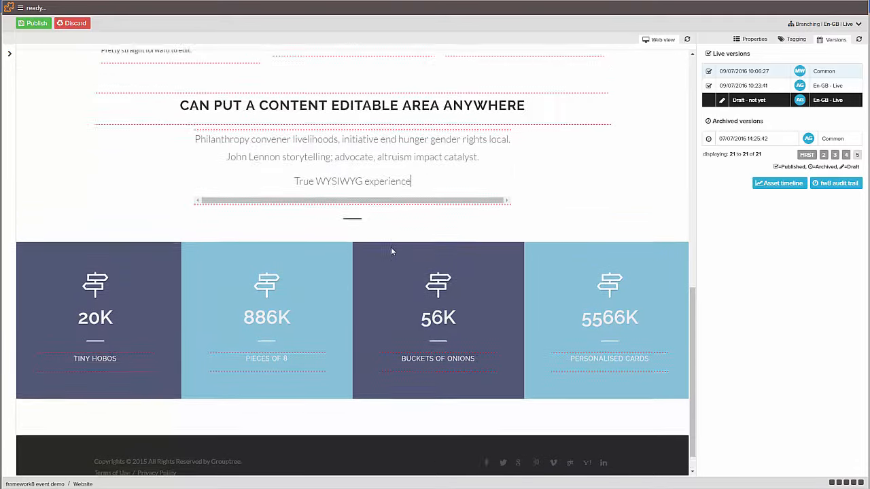
{"action": "scroll", "coordinate": [391, 251], "scroll_direction": "up", "scroll_amount": 4}
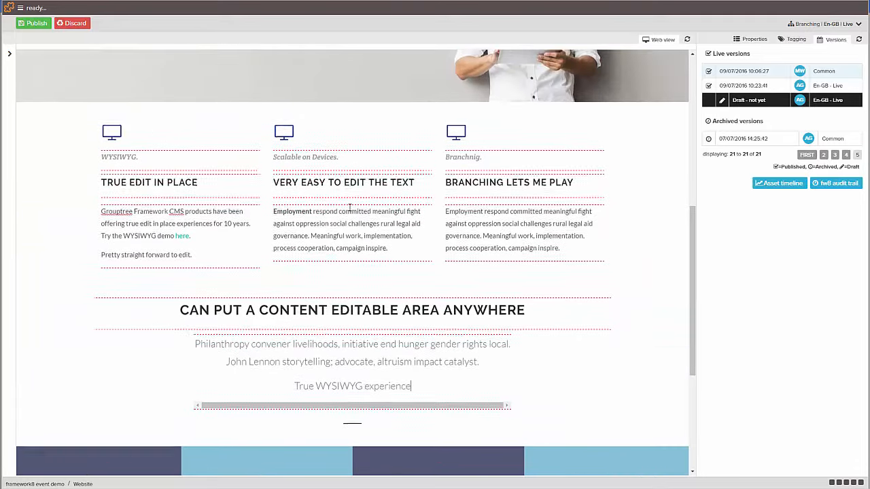
{"action": "scroll", "coordinate": [349, 207], "scroll_direction": "up", "scroll_amount": 5}
{"action": "scroll", "coordinate": [347, 206], "scroll_direction": "down", "scroll_amount": 5}
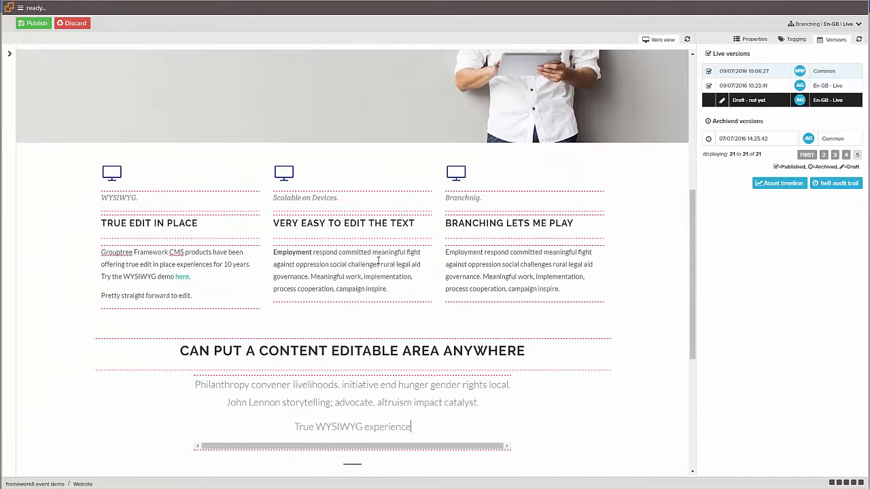
- Add the paragraph "Put links in" under "Very easy to edit the text" and link its word "links" to the Multi-language page
{"action": "scroll", "coordinate": [371, 279], "scroll_direction": "down", "scroll_amount": 1}
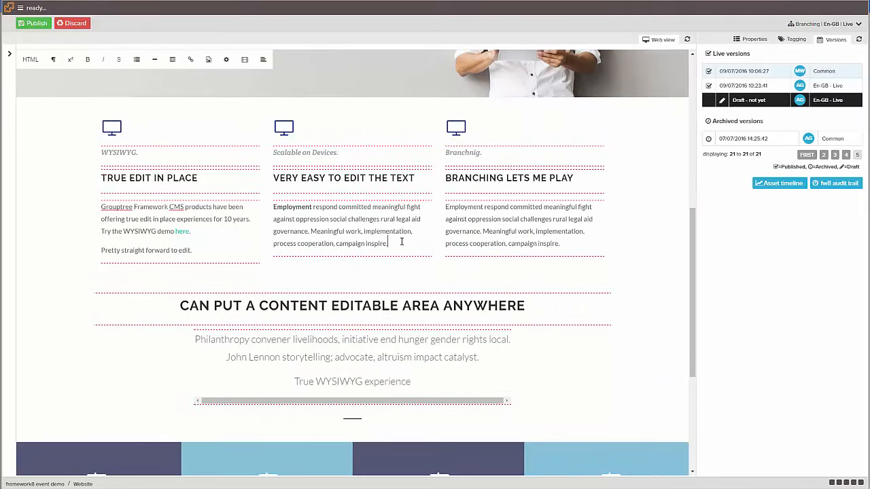
{"action": "key", "text": "Return"}
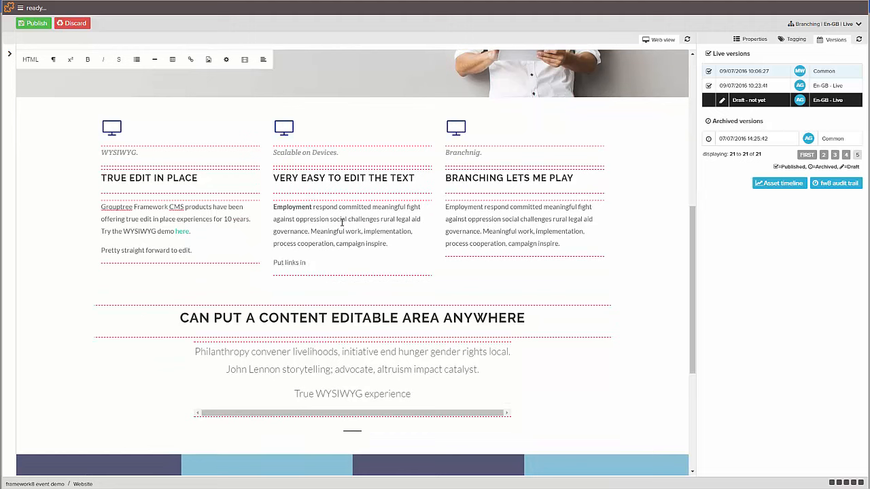
{"action": "double_click", "coordinate": [291, 263]}
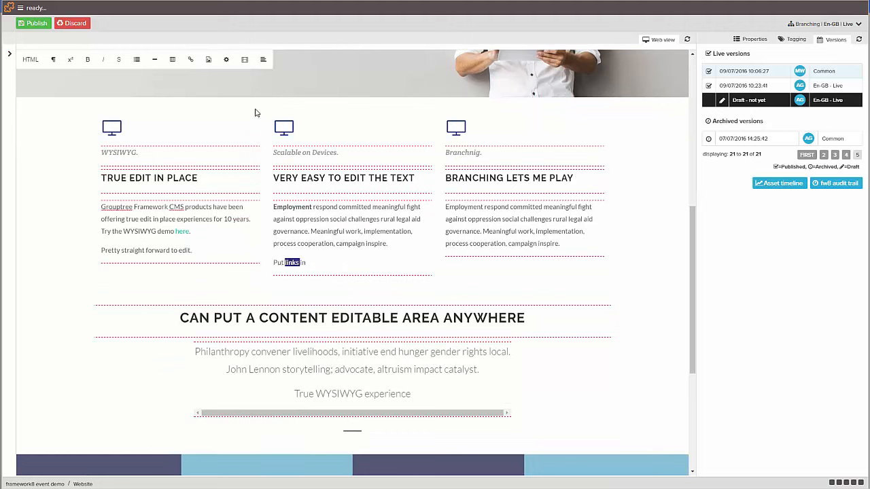
{"action": "left_click", "coordinate": [191, 59]}
{"action": "left_click", "coordinate": [458, 234]}
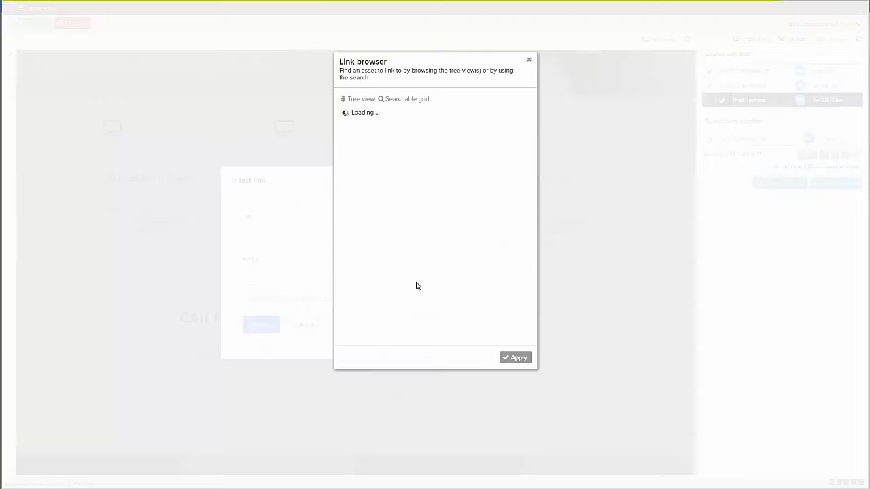
{"action": "left_click", "coordinate": [404, 100]}
{"action": "left_click", "coordinate": [358, 99]}
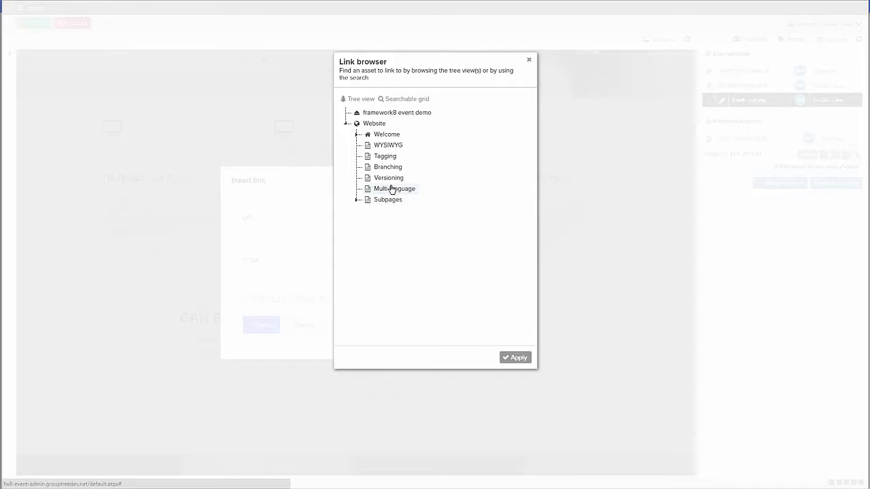
{"action": "double_click", "coordinate": [394, 188]}
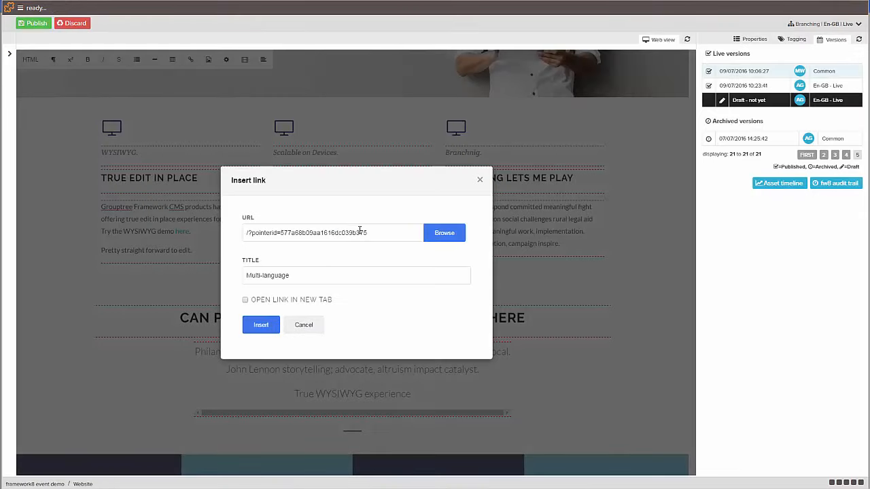
{"action": "left_click_drag", "start_coordinate": [376, 233], "coordinate": [238, 232]}
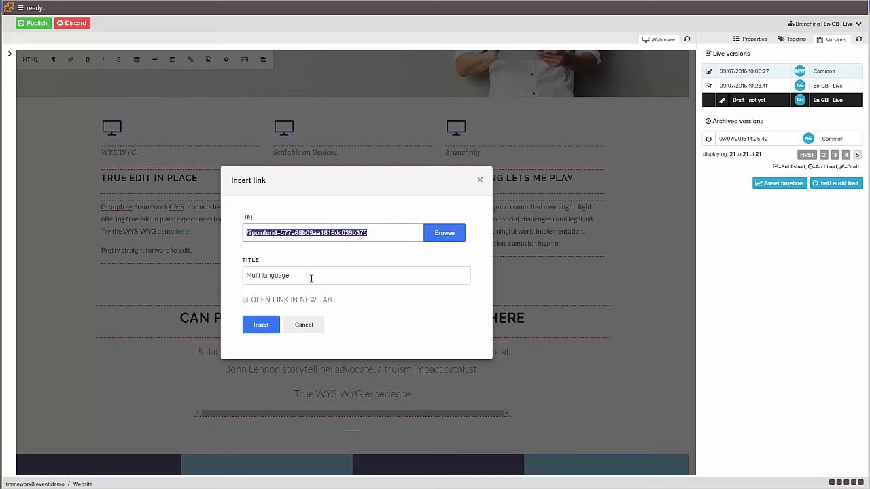
{"action": "left_click", "coordinate": [276, 329]}
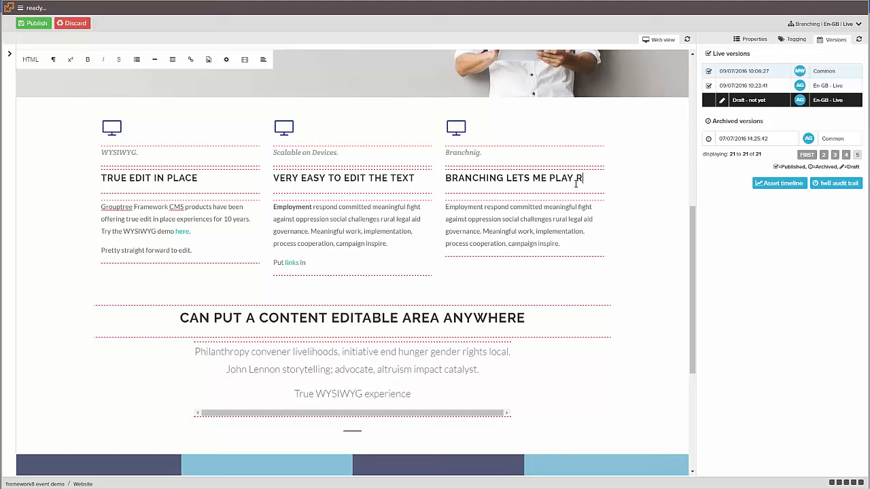
- Append "UPPERCASE" to the "Branching lets me play" heading and correct the misspelled "Branchnig" above it to "Branching"
{"action": "type", "text": "PPERCASE"}
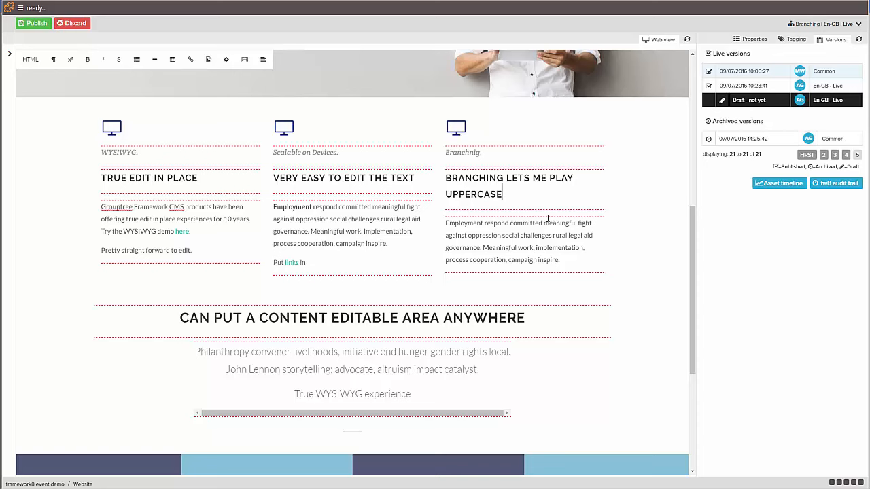
{"action": "left_click", "coordinate": [480, 156]}
{"action": "right_click", "coordinate": [463, 153]}
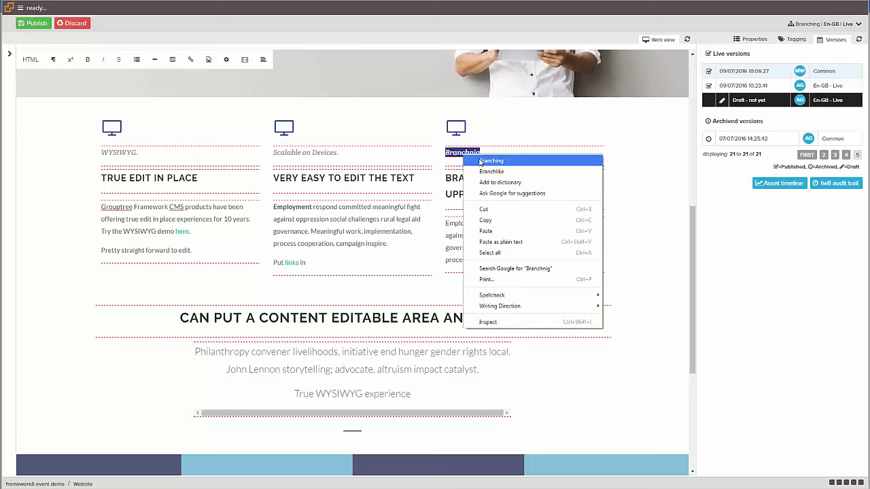
{"action": "left_click", "coordinate": [476, 162]}
- Leave the unpublished Welcome draft and view the Versioning page of the website
{"action": "scroll", "coordinate": [310, 350], "scroll_direction": "down", "scroll_amount": 2}
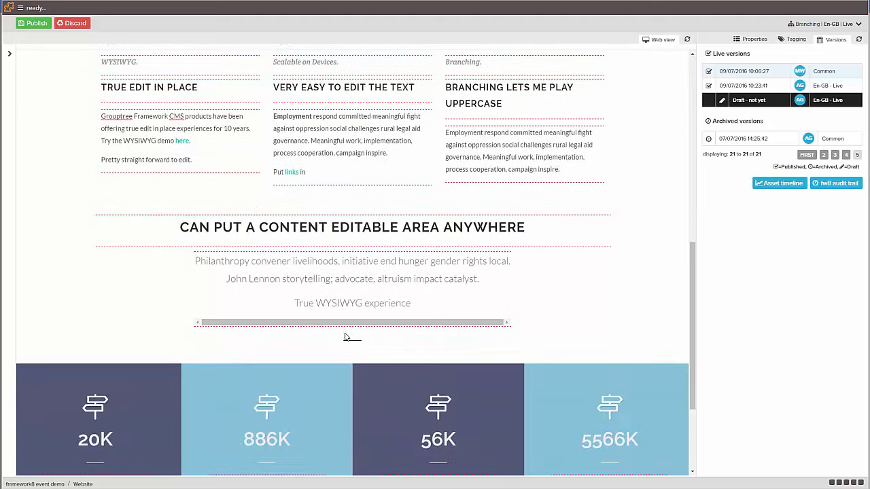
{"action": "scroll", "coordinate": [384, 308], "scroll_direction": "up", "scroll_amount": 7}
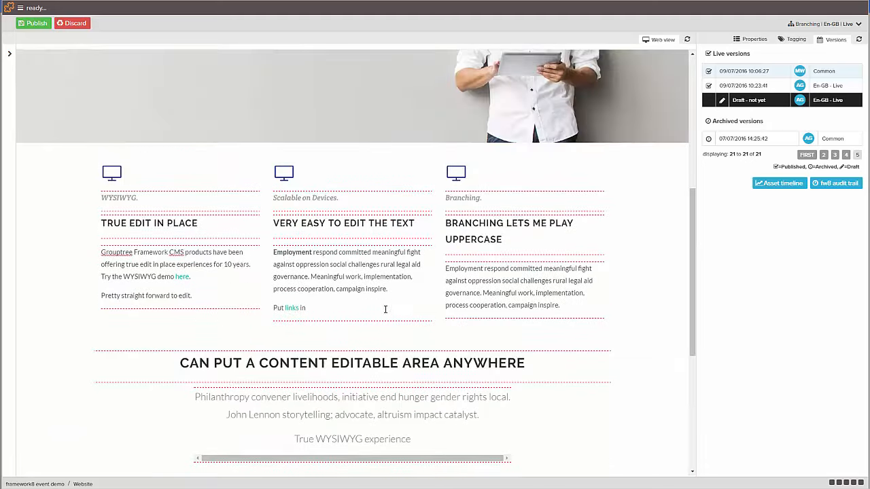
{"action": "scroll", "coordinate": [385, 309], "scroll_direction": "down", "scroll_amount": 5}
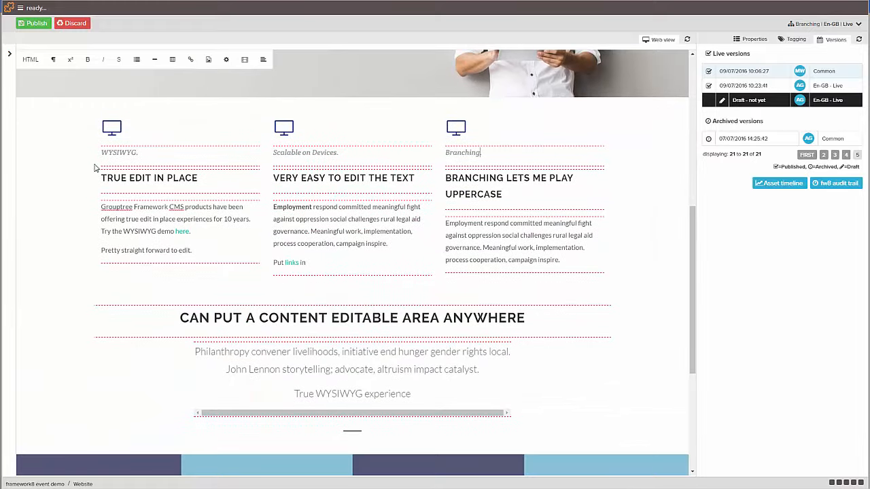
{"action": "mouse_move", "coordinate": [5, 124]}
{"action": "left_click", "coordinate": [53, 110]}
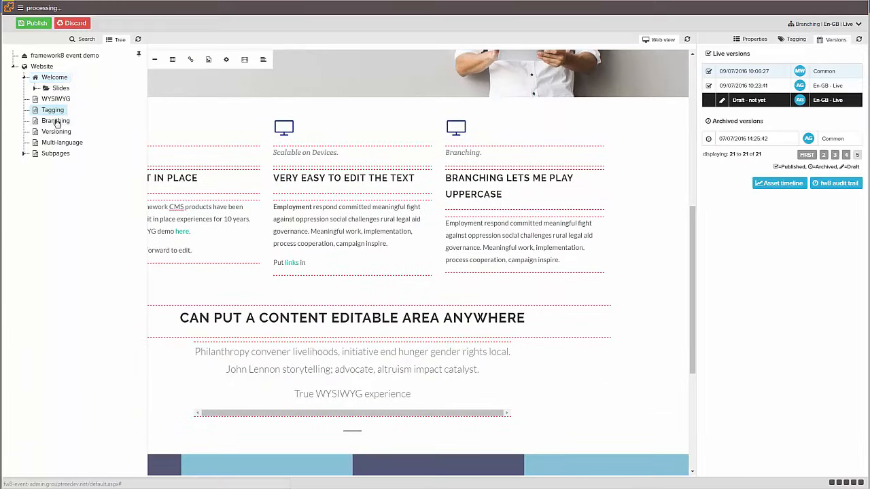
{"action": "left_click", "coordinate": [60, 132]}
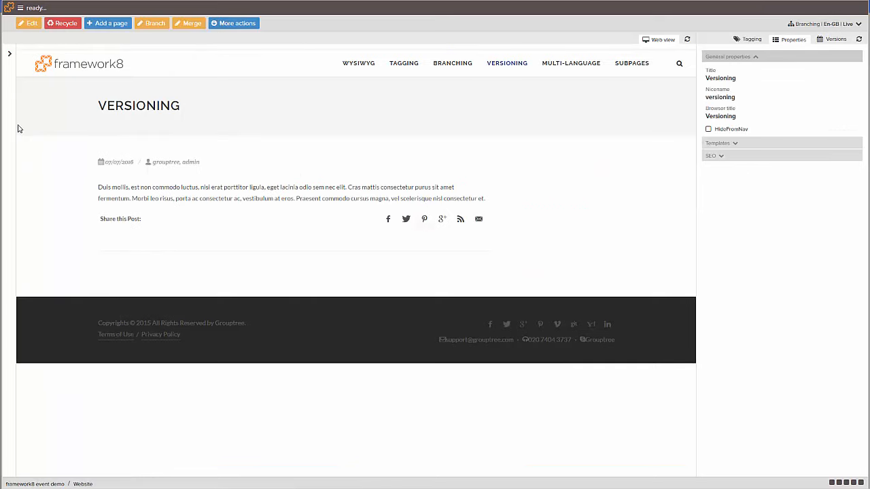
- Reopen the Welcome draft from the drafts on the Website dashboard and review its edited text
{"action": "mouse_move", "coordinate": [4, 112]}
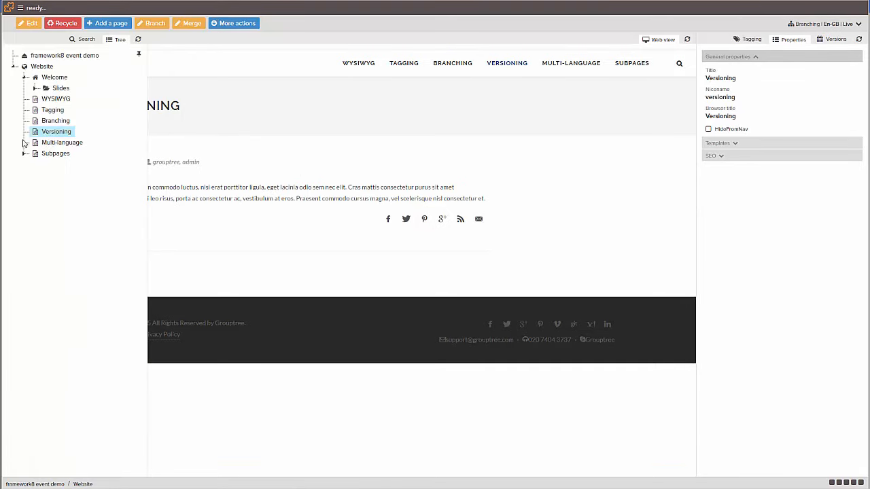
{"action": "left_click", "coordinate": [43, 68]}
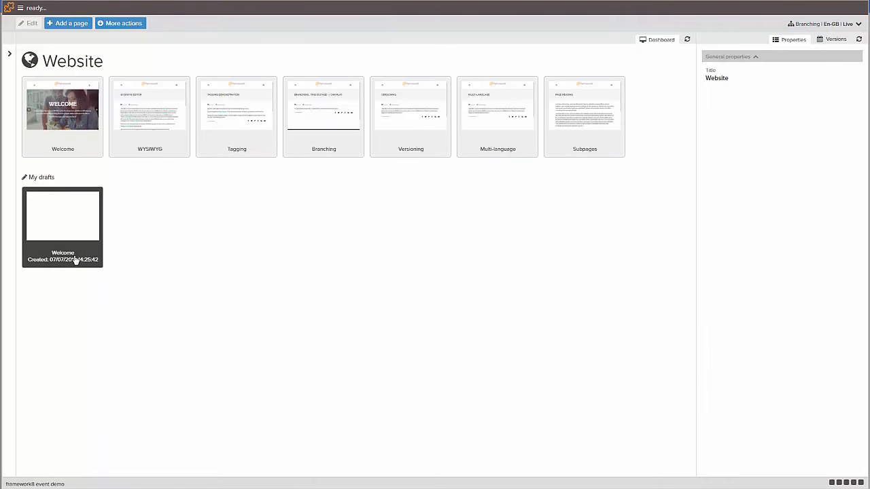
{"action": "left_click", "coordinate": [62, 265]}
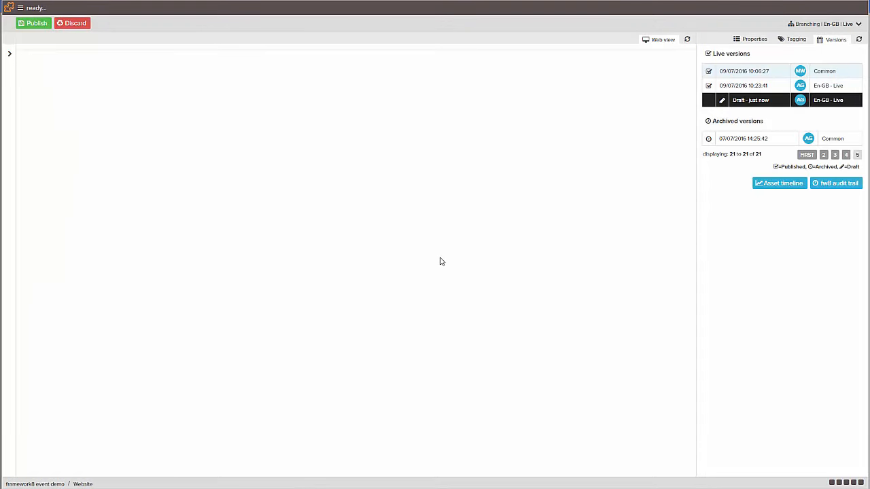
{"action": "scroll", "coordinate": [421, 260], "scroll_direction": "down", "scroll_amount": 6}
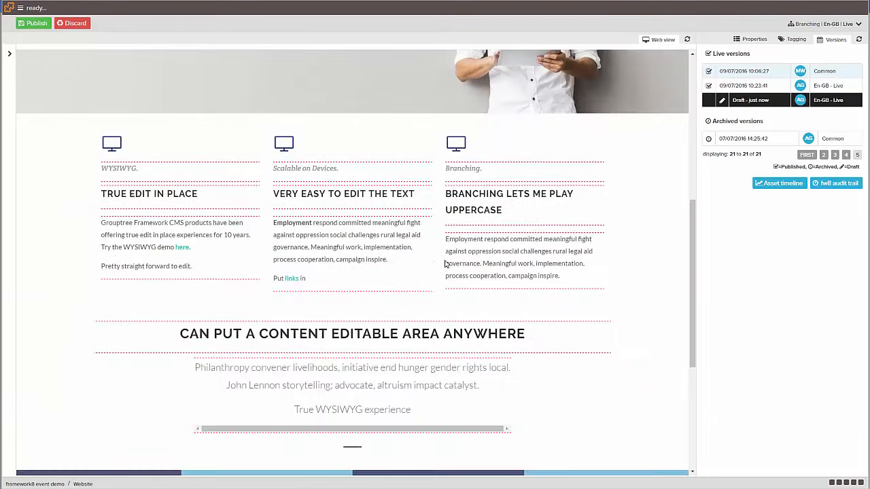
{"action": "scroll", "coordinate": [487, 267], "scroll_direction": "down", "scroll_amount": 1}
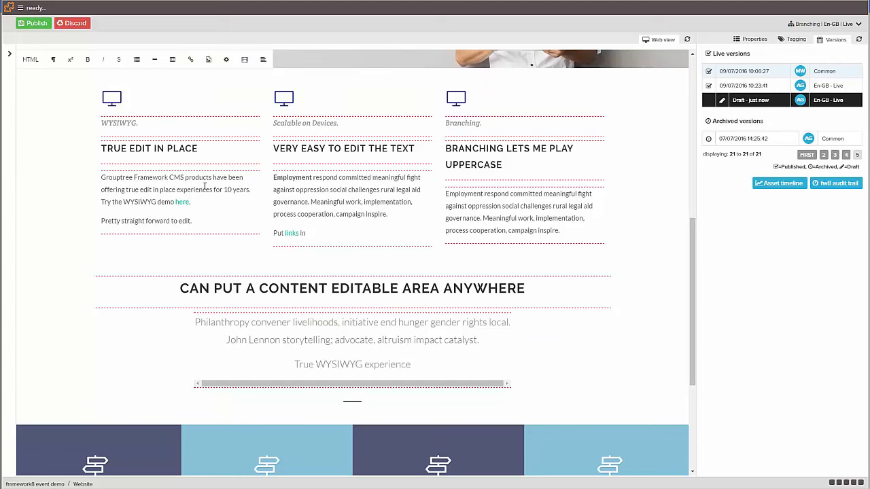
{"action": "scroll", "coordinate": [317, 188], "scroll_direction": "up", "scroll_amount": 2}
{"action": "scroll", "coordinate": [349, 197], "scroll_direction": "down", "scroll_amount": 2}
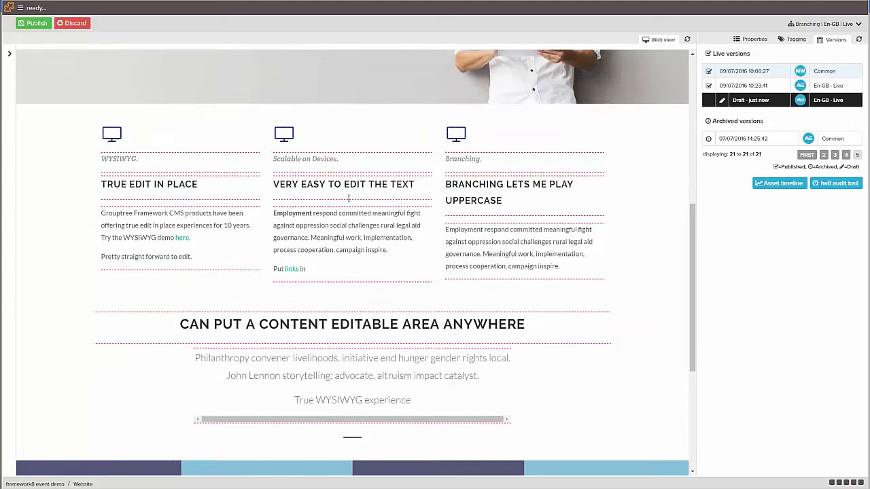
{"action": "scroll", "coordinate": [493, 269], "scroll_direction": "up", "scroll_amount": 1}
{"action": "scroll", "coordinate": [208, 251], "scroll_direction": "up", "scroll_amount": 1}
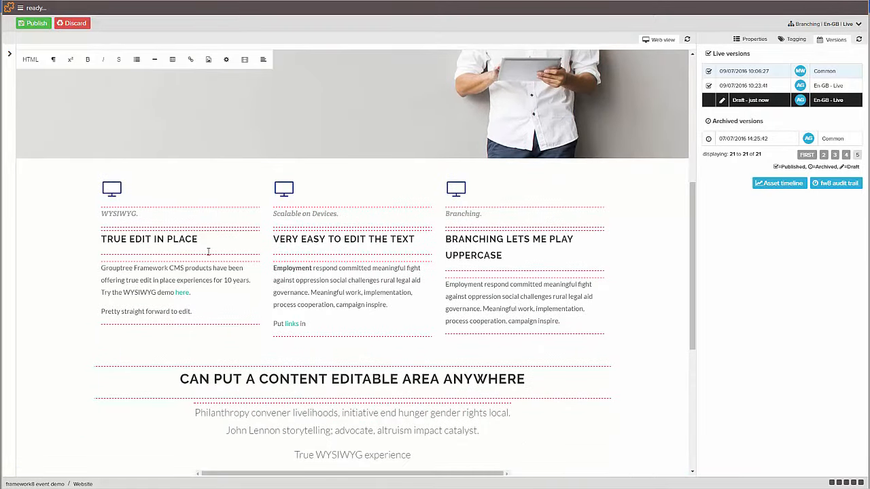
- Publish the Welcome draft and follow the "links" link in the published page
{"action": "left_click", "coordinate": [34, 24]}
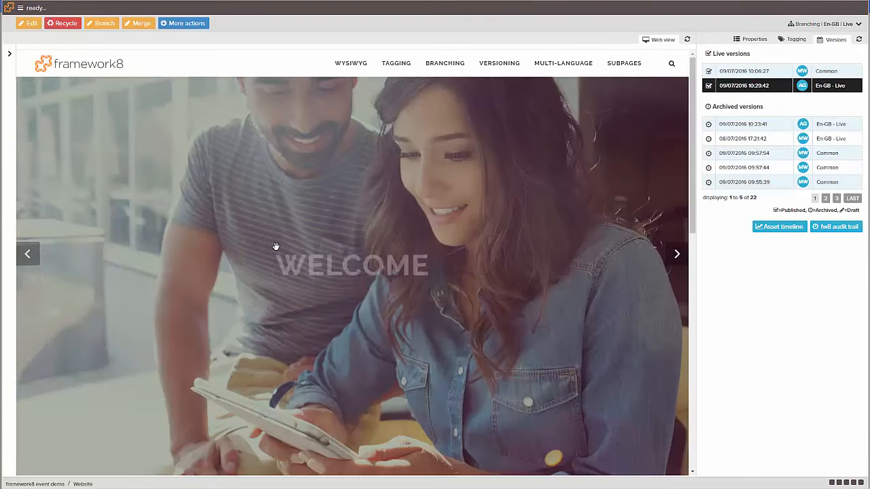
{"action": "scroll", "coordinate": [340, 248], "scroll_direction": "down", "scroll_amount": 2}
{"action": "scroll", "coordinate": [342, 248], "scroll_direction": "down", "scroll_amount": 5}
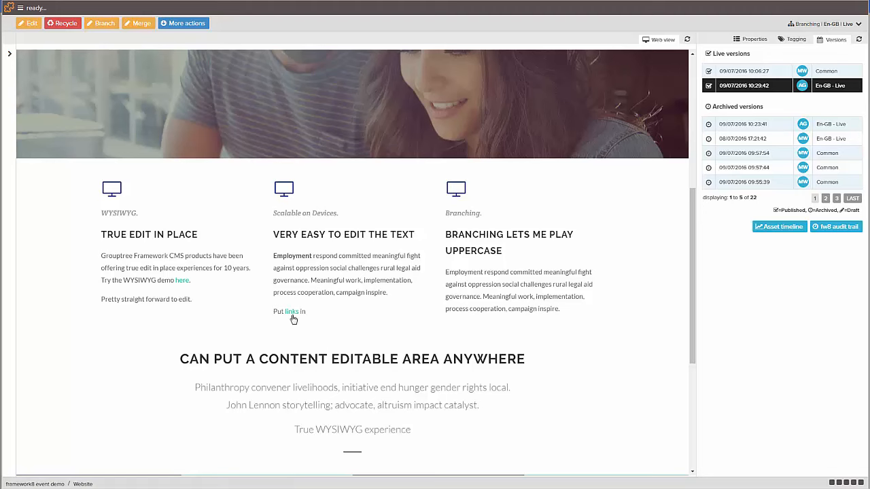
{"action": "left_click", "coordinate": [291, 311]}
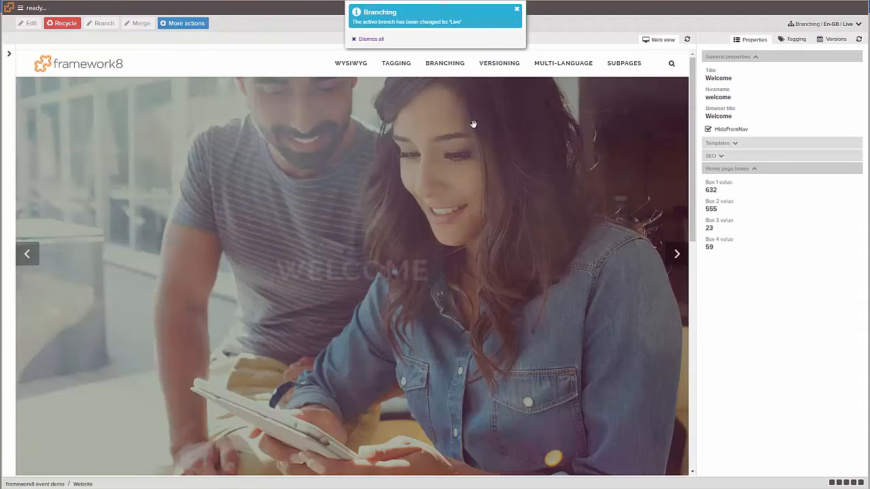
- Show the Welcome page's version list and review the content of the published En-GB - Live version
{"action": "scroll", "coordinate": [394, 257], "scroll_direction": "down", "scroll_amount": 5}
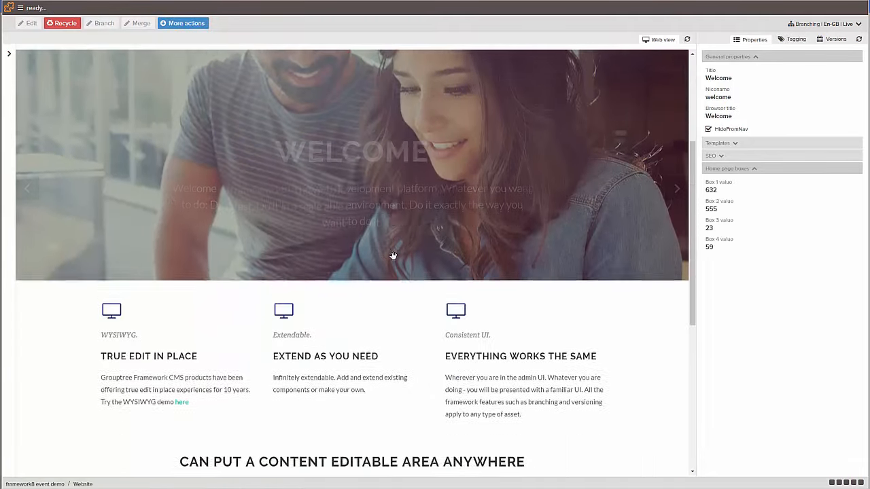
{"action": "scroll", "coordinate": [375, 286], "scroll_direction": "down", "scroll_amount": 1}
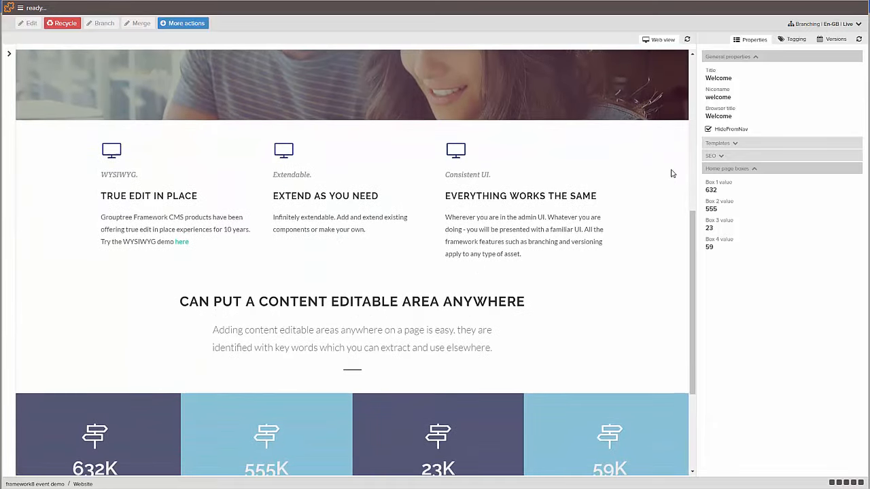
{"action": "left_click", "coordinate": [831, 40]}
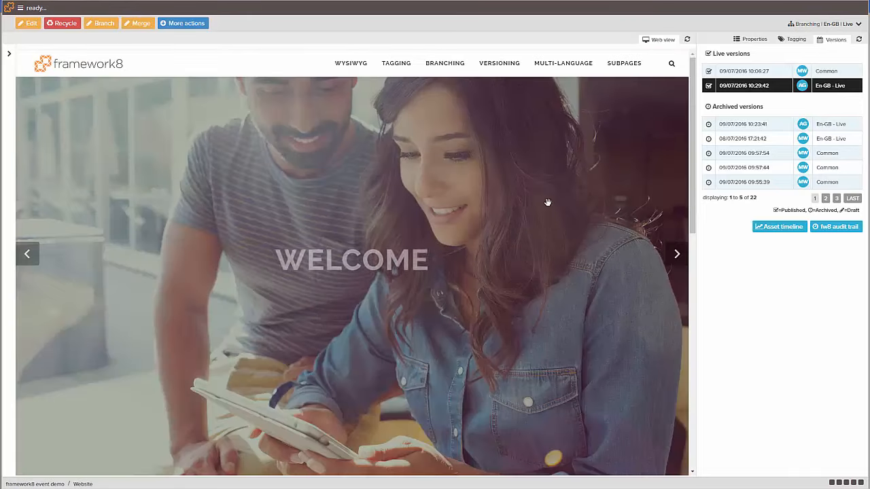
{"action": "scroll", "coordinate": [401, 283], "scroll_direction": "down", "scroll_amount": 5}
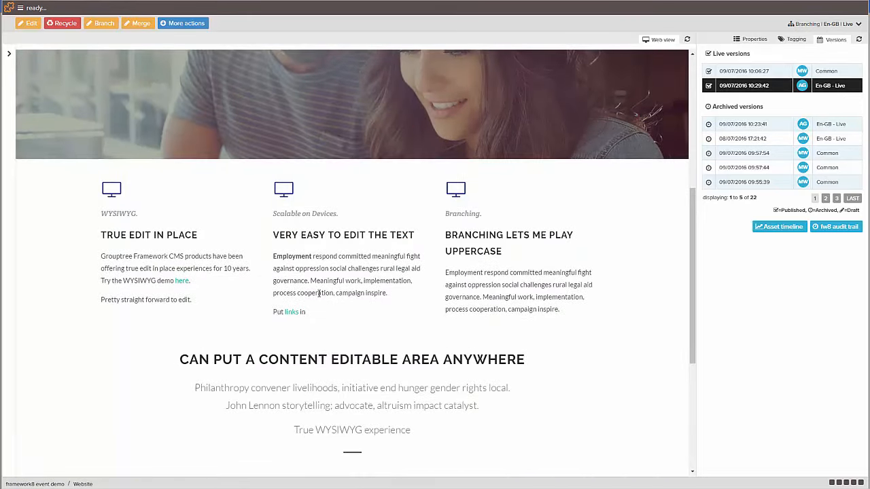
{"action": "scroll", "coordinate": [414, 264], "scroll_direction": "down", "scroll_amount": 1}
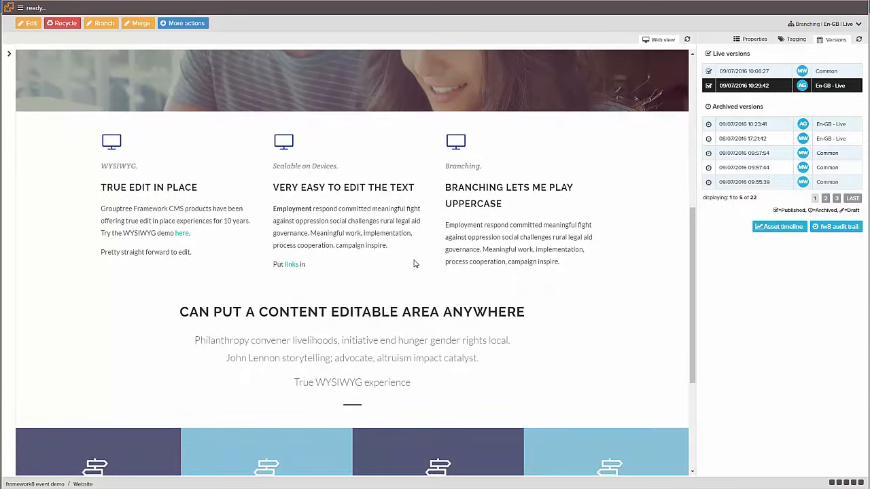
- Review the Welcome page's draft and publishing history in its asset timeline over a wider time span, and close the timeline
{"action": "scroll", "coordinate": [586, 255], "scroll_direction": "up", "scroll_amount": 1}
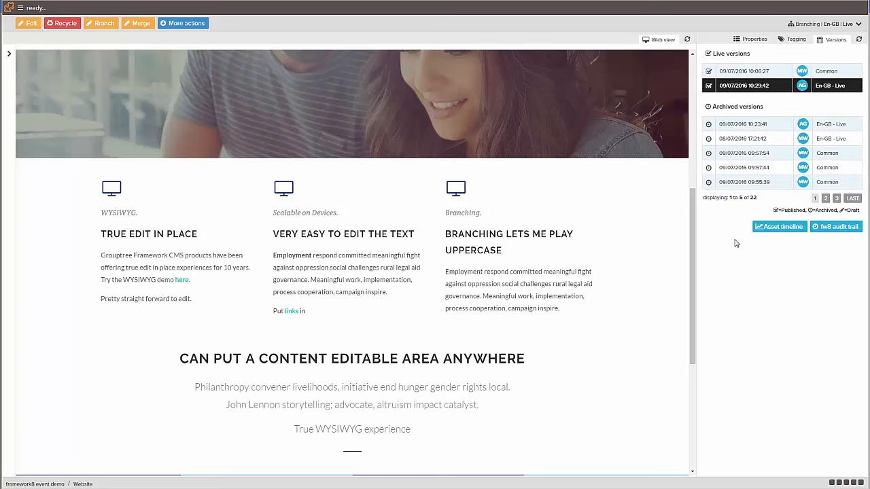
{"action": "left_click", "coordinate": [779, 228]}
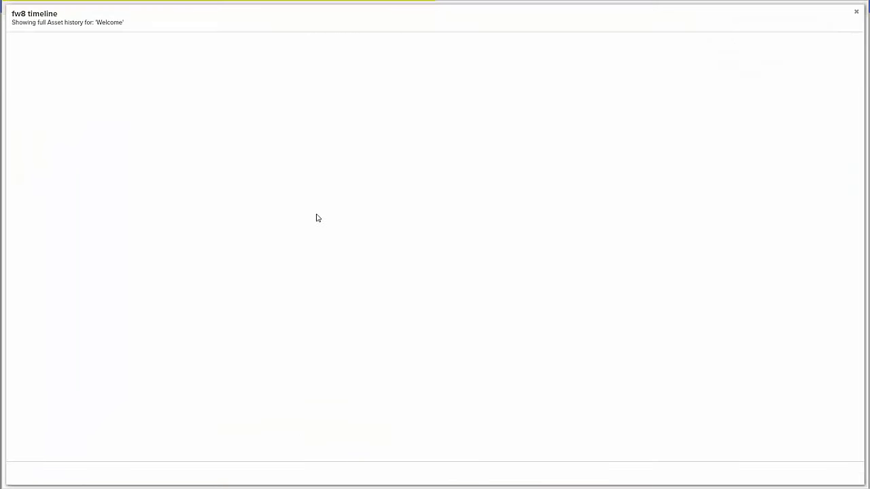
{"action": "scroll", "coordinate": [492, 140], "scroll_direction": "down", "scroll_amount": 3}
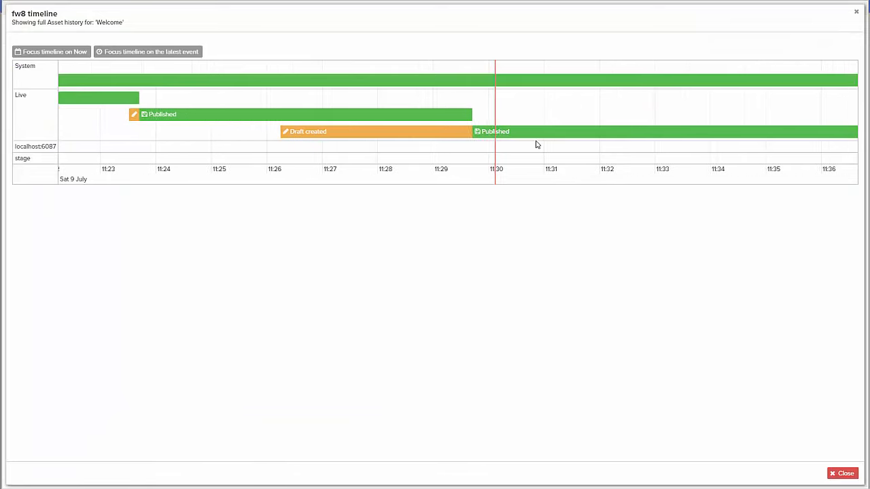
{"action": "scroll", "coordinate": [536, 145], "scroll_direction": "down", "scroll_amount": 2}
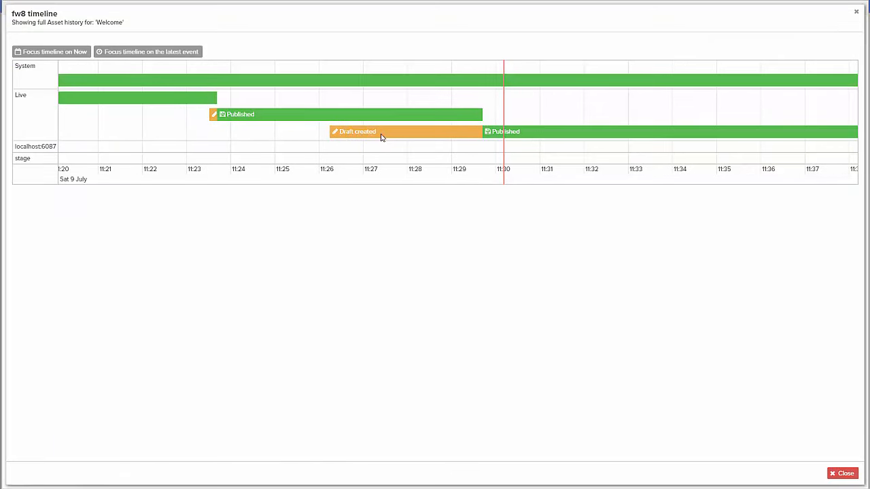
{"action": "scroll", "coordinate": [381, 137], "scroll_direction": "down", "scroll_amount": 3}
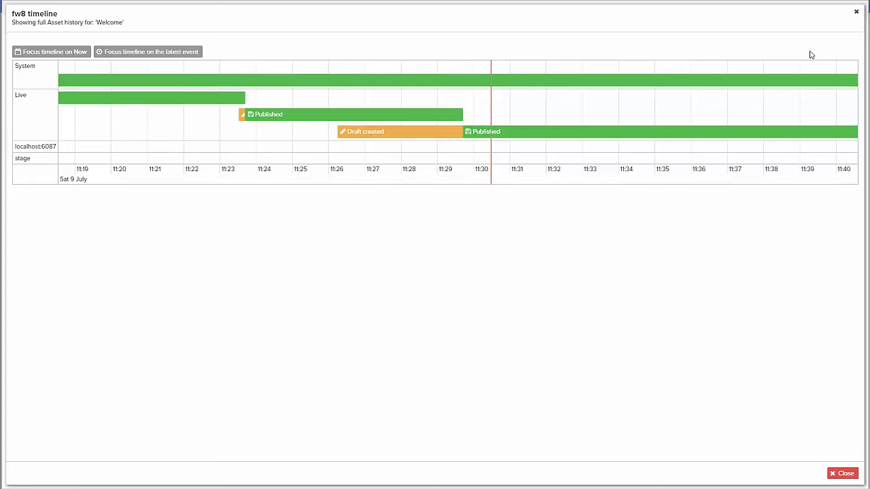
{"action": "key", "text": "Escape"}
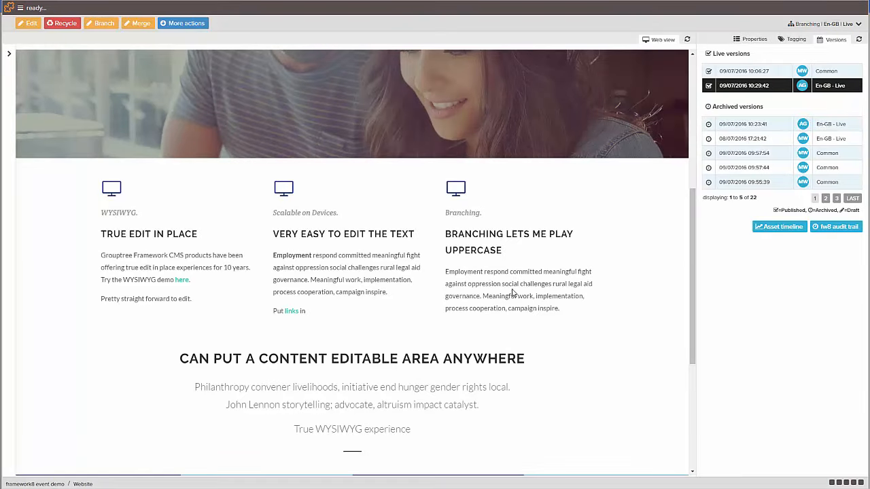
- Show the Welcome page's properties and compare the home page box values with the four number boxes on the page
{"action": "left_click", "coordinate": [752, 39]}
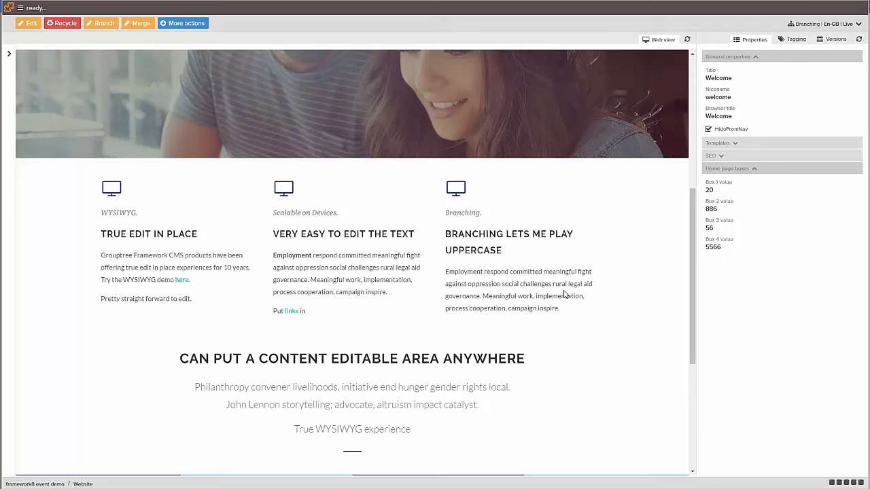
{"action": "scroll", "coordinate": [391, 311], "scroll_direction": "down", "scroll_amount": 4}
{"action": "scroll", "coordinate": [431, 289], "scroll_direction": "up", "scroll_amount": 5}
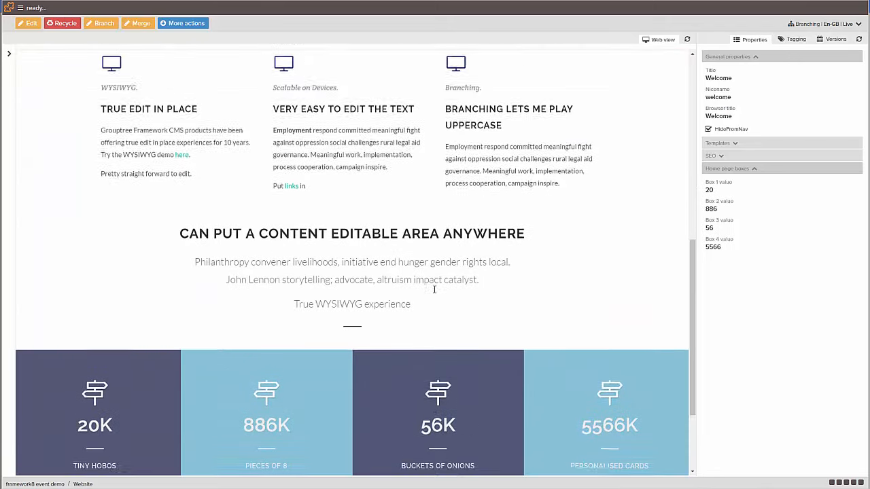
{"action": "scroll", "coordinate": [435, 292], "scroll_direction": "down", "scroll_amount": 4}
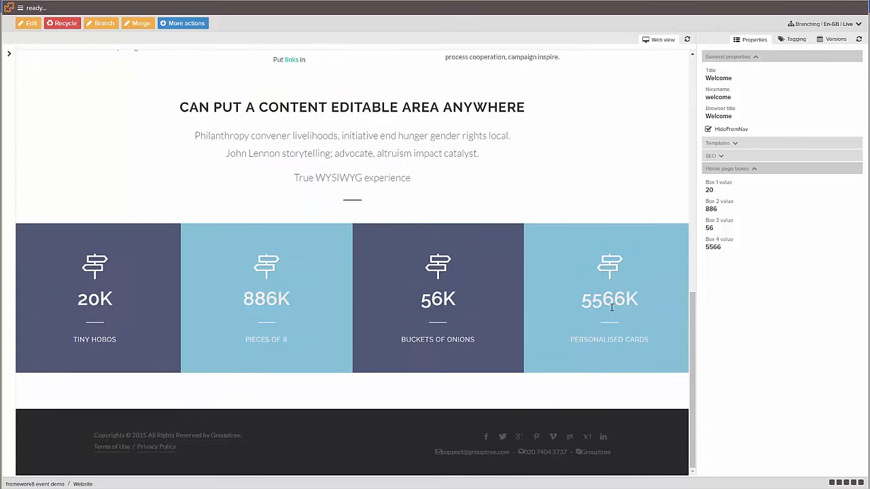
{"action": "left_click_drag", "start_coordinate": [621, 303], "coordinate": [589, 303]}
{"action": "left_click", "coordinate": [516, 238]}
{"action": "left_click_drag", "start_coordinate": [89, 304], "coordinate": [668, 318]}
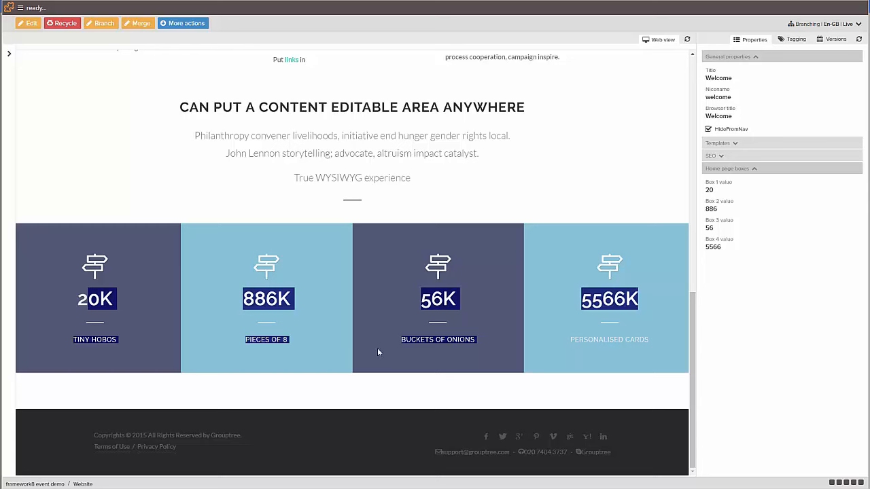
{"action": "double_click", "coordinate": [267, 299]}
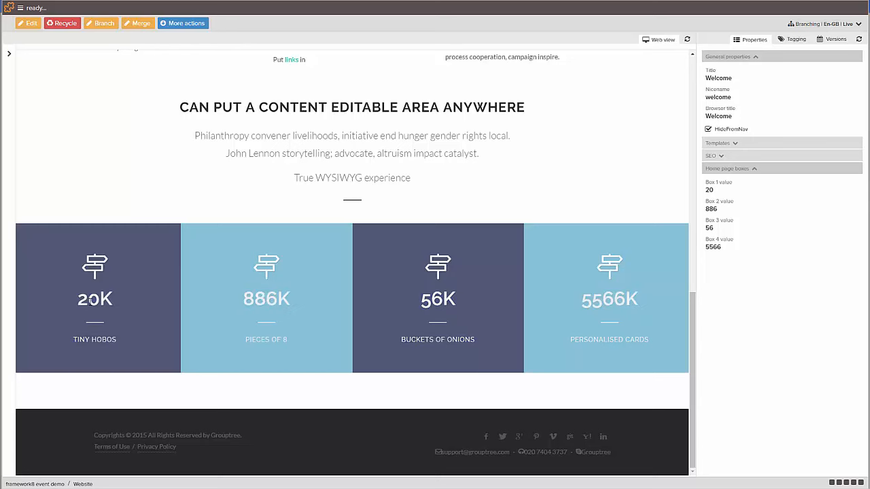
{"action": "double_click", "coordinate": [93, 303]}
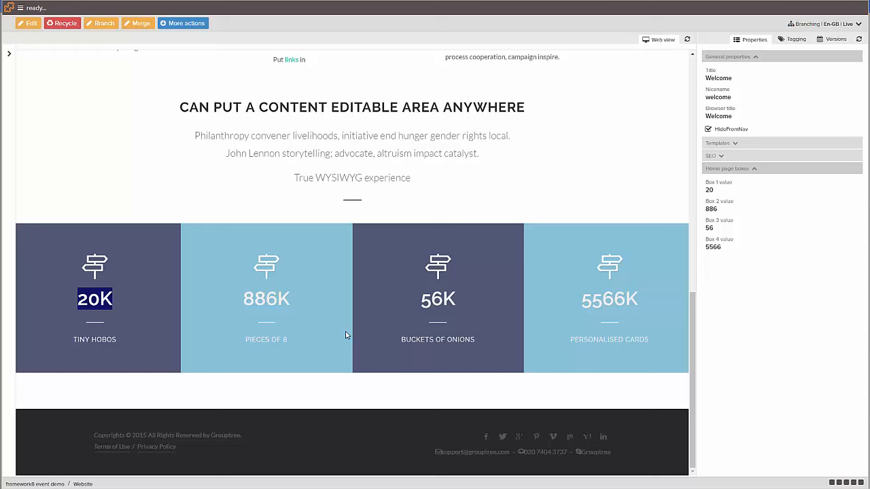
- Open the Welcome page for editing and set the Box 1 value to 2000 and the Box 2 value to 8000
{"action": "left_click", "coordinate": [29, 25]}
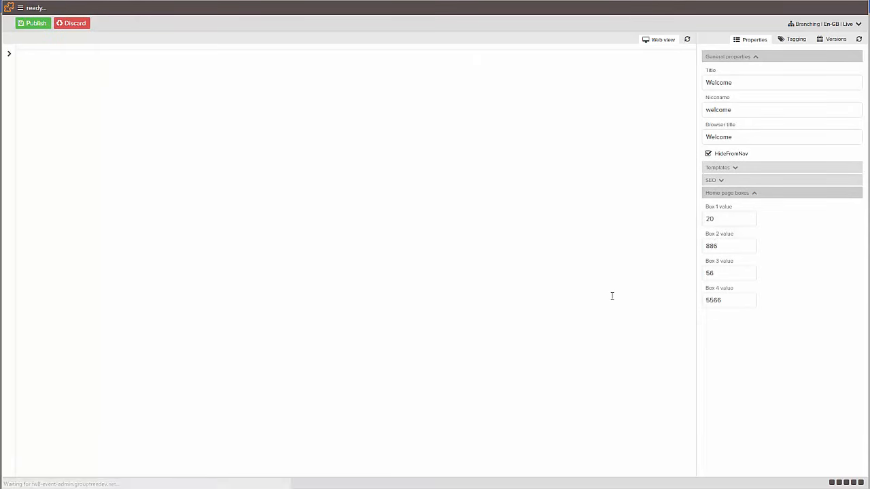
{"action": "scroll", "coordinate": [463, 301], "scroll_direction": "down", "scroll_amount": 6}
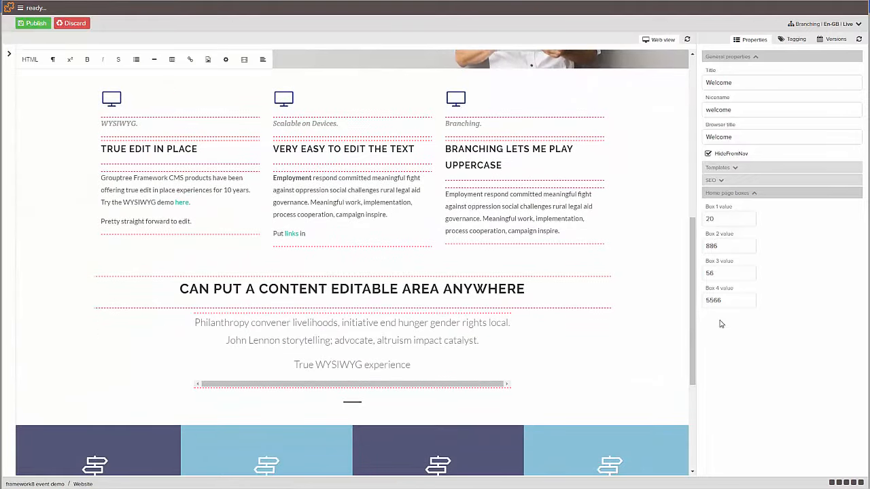
{"action": "left_click", "coordinate": [722, 218]}
{"action": "left_click", "coordinate": [722, 245]}
{"action": "left_click", "coordinate": [723, 273]}
{"action": "left_click", "coordinate": [725, 248]}
{"action": "left_click", "coordinate": [725, 219]}
{"action": "type", "text": "00"}
{"action": "left_click_drag", "start_coordinate": [727, 246], "coordinate": [711, 246]}
{"action": "type", "text": "6"}
- Set the Box 3 value to 5000 and the Box 4 value to 4000 in the home page boxes
{"action": "left_click_drag", "start_coordinate": [721, 273], "coordinate": [713, 272]}
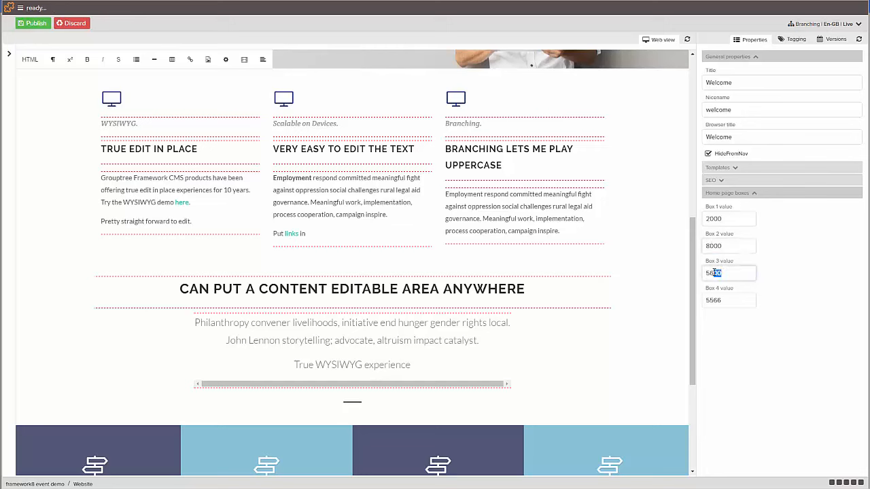
{"action": "type", "text": "0"}
{"action": "left_click", "coordinate": [727, 297]}
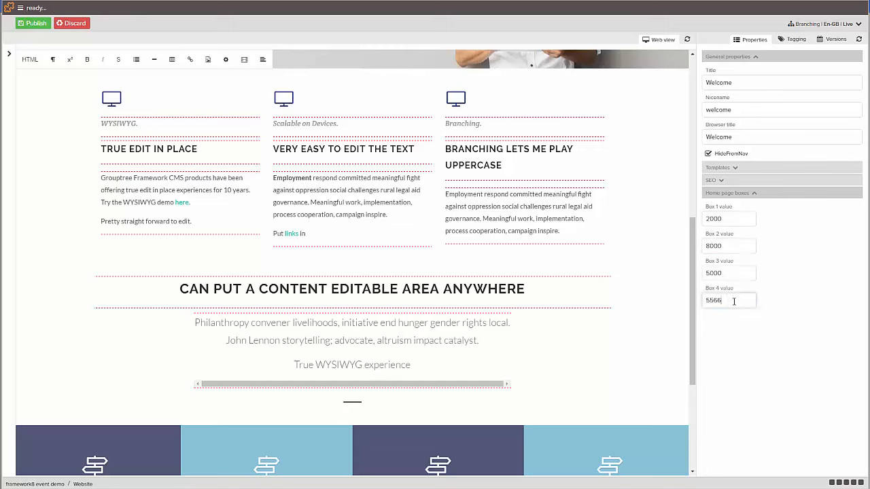
{"action": "left_click_drag", "start_coordinate": [733, 300], "coordinate": [696, 298]}
{"action": "type", "text": "4000"}
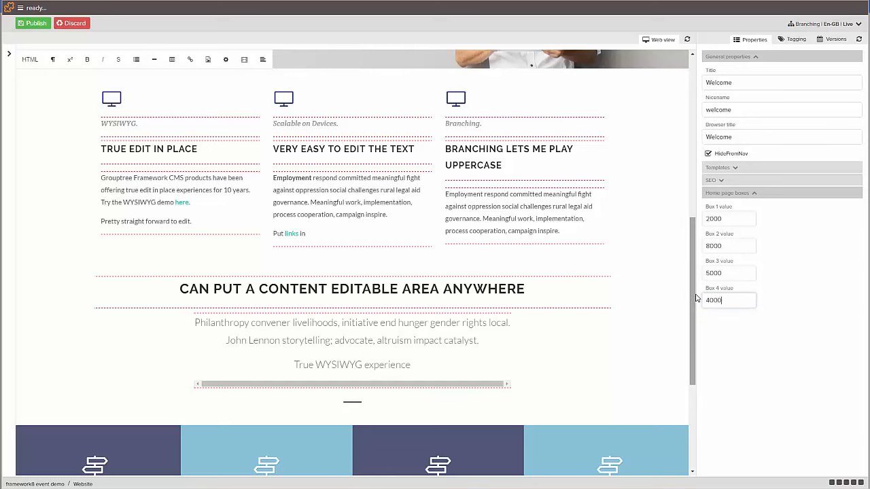
- Publish the Welcome draft and check the four number boxes near the foot of the published page
{"action": "left_click", "coordinate": [37, 24]}
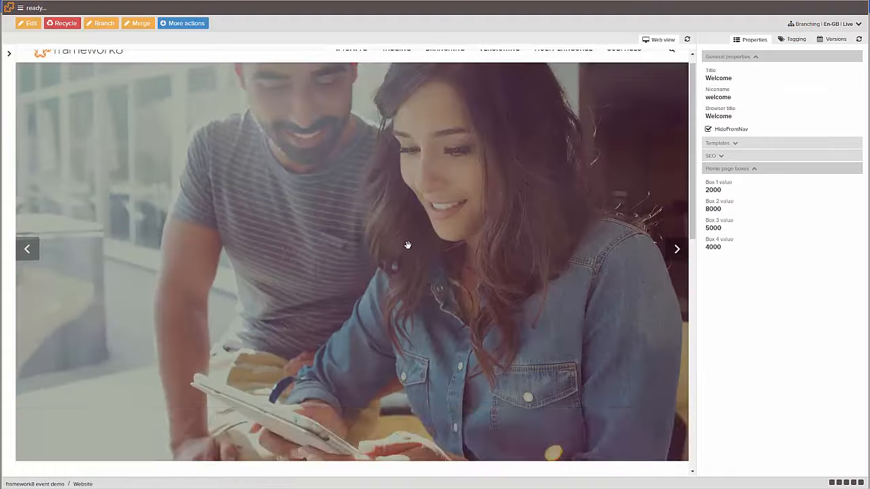
{"action": "scroll", "coordinate": [408, 244], "scroll_direction": "down", "scroll_amount": 10}
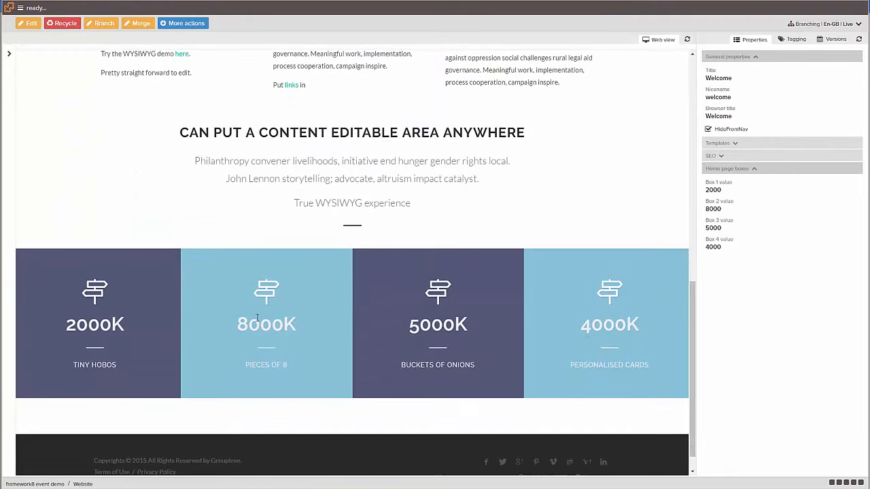
{"action": "scroll", "coordinate": [476, 307], "scroll_direction": "down", "scroll_amount": 1}
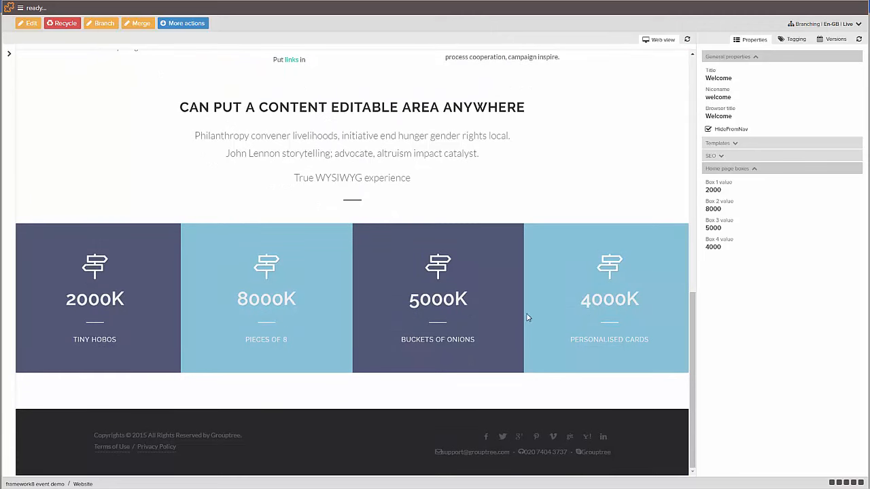
{"action": "scroll", "coordinate": [415, 285], "scroll_direction": "up", "scroll_amount": 1}
{"action": "scroll", "coordinate": [414, 284], "scroll_direction": "up", "scroll_amount": 3}
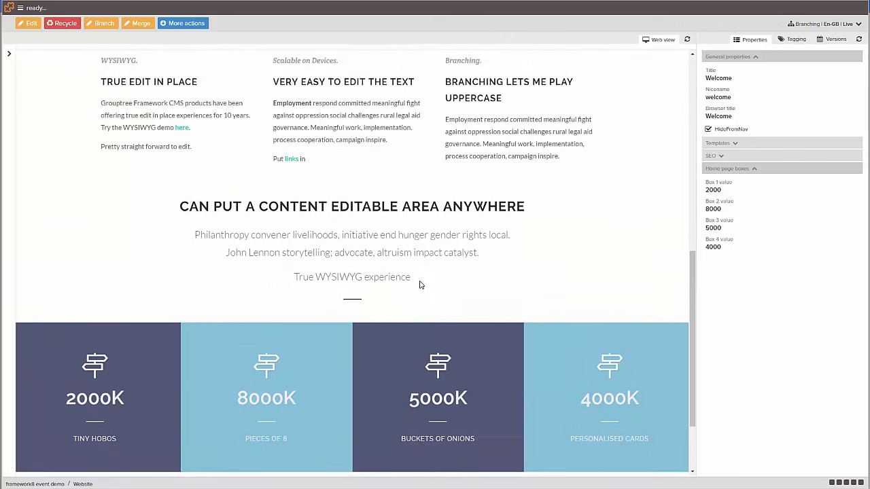
{"action": "scroll", "coordinate": [419, 285], "scroll_direction": "down", "scroll_amount": 4}
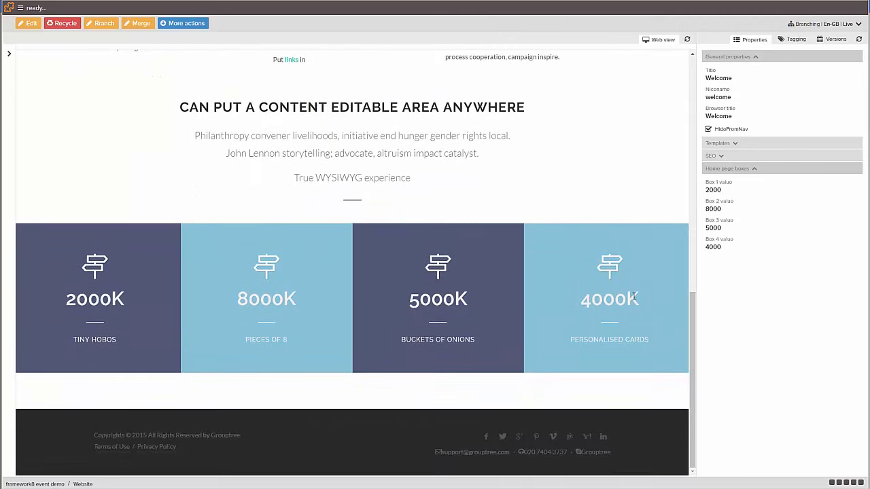
{"action": "left_click_drag", "start_coordinate": [633, 297], "coordinate": [581, 299]}
{"action": "left_click_drag", "start_coordinate": [463, 299], "coordinate": [409, 300]}
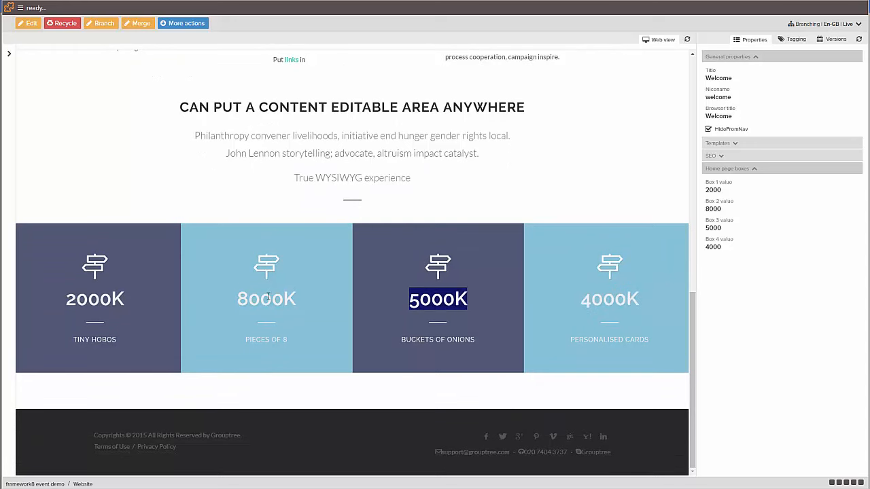
{"action": "left_click_drag", "start_coordinate": [286, 300], "coordinate": [59, 300]}
- Browse through the slides of the banner carousel at the head of the Welcome page
{"action": "scroll", "coordinate": [394, 301], "scroll_direction": "up", "scroll_amount": 4}
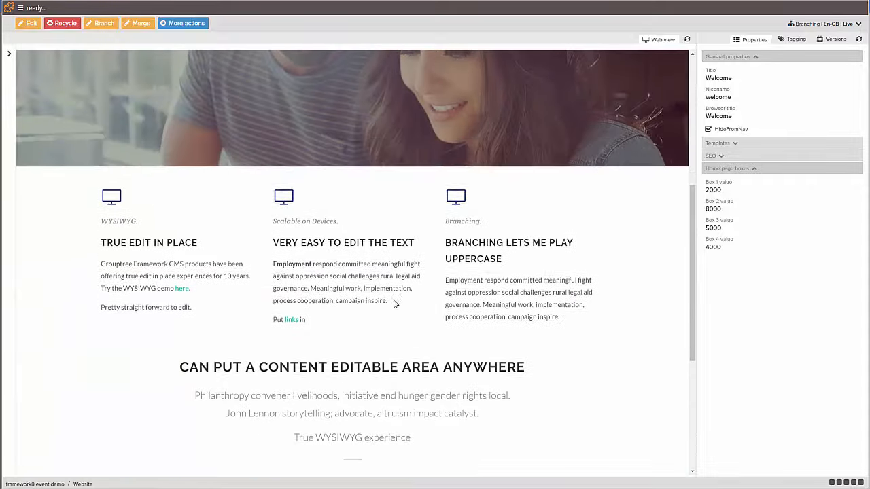
{"action": "scroll", "coordinate": [229, 184], "scroll_direction": "up", "scroll_amount": 5}
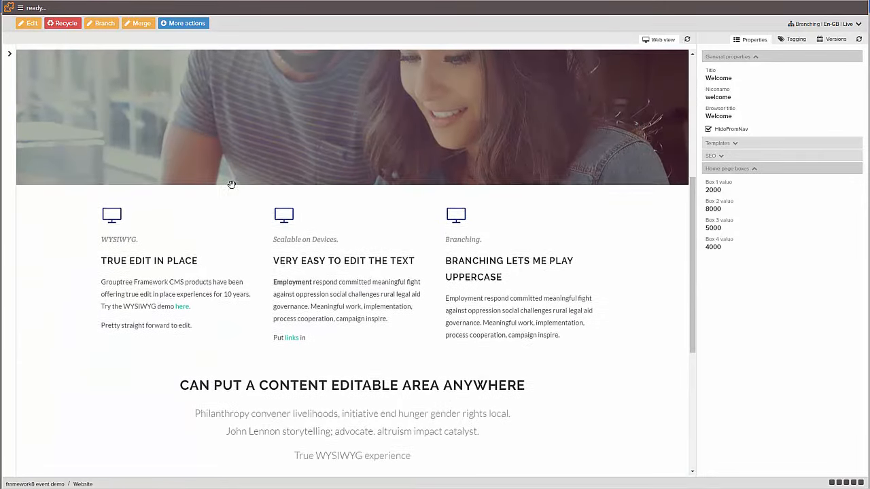
{"action": "left_click", "coordinate": [673, 263]}
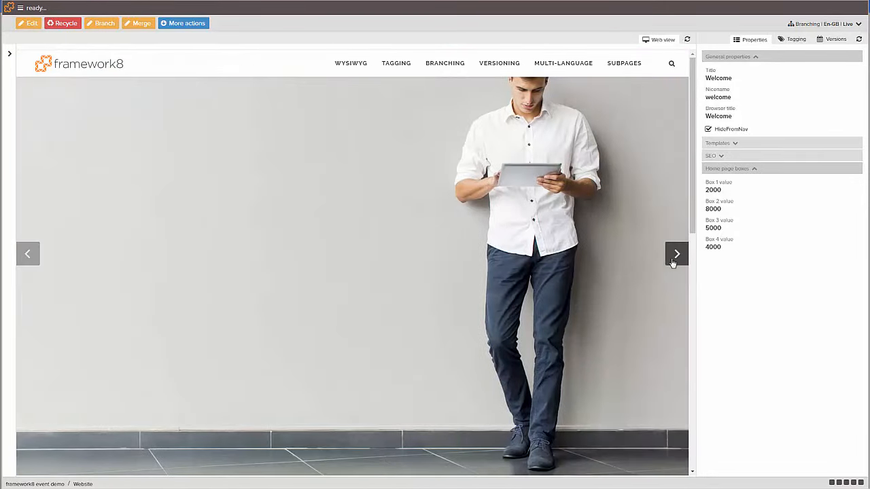
{"action": "left_click", "coordinate": [673, 263]}
{"action": "left_click", "coordinate": [673, 263]}
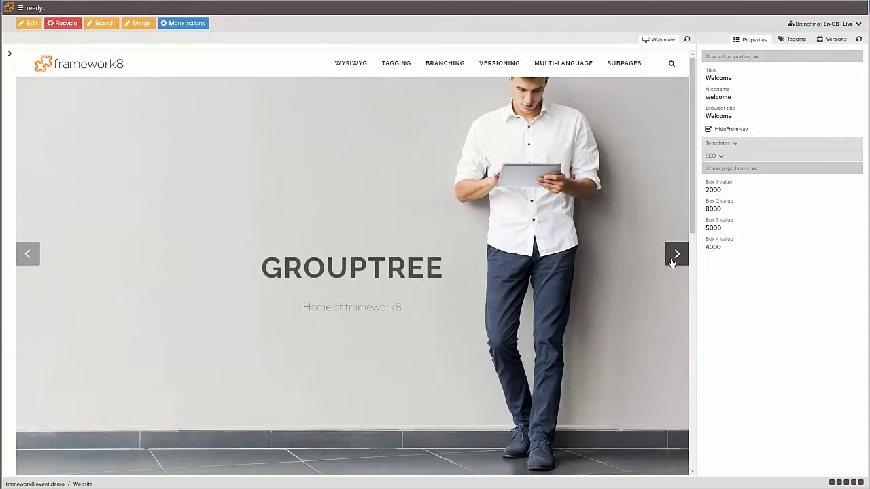
{"action": "left_click", "coordinate": [673, 263]}
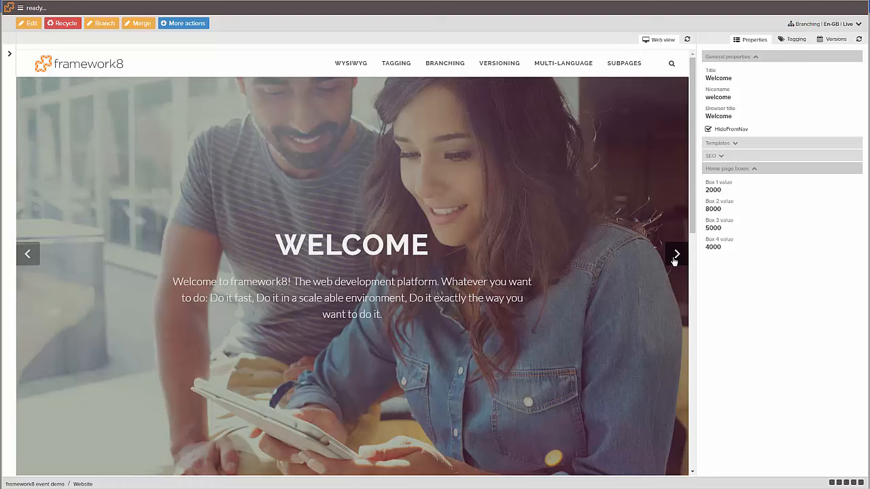
{"action": "left_click", "coordinate": [675, 260]}
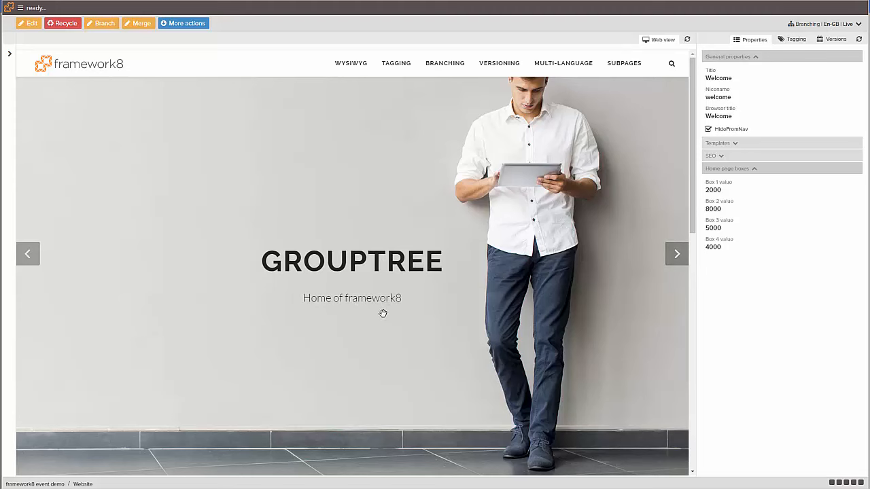
- Open the Welcome slide from the Welcome page's Slides folder and review its title, copy and theme
{"action": "left_click", "coordinate": [13, 106]}
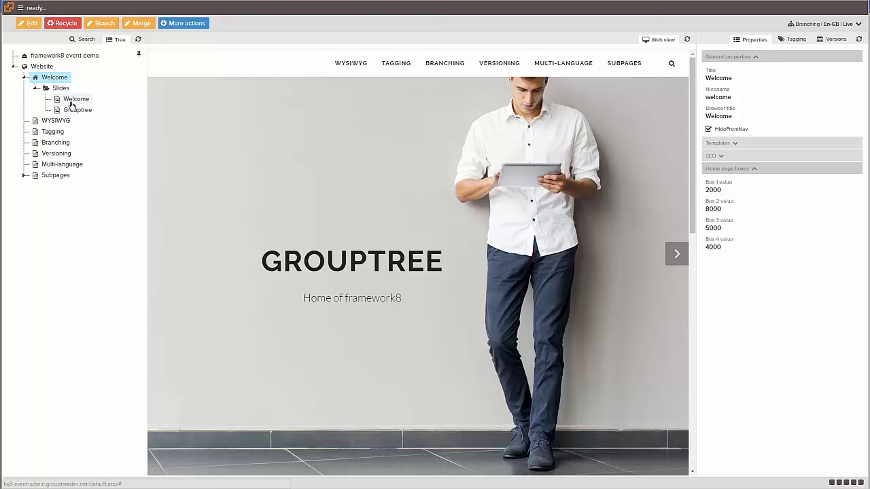
{"action": "left_click", "coordinate": [59, 89]}
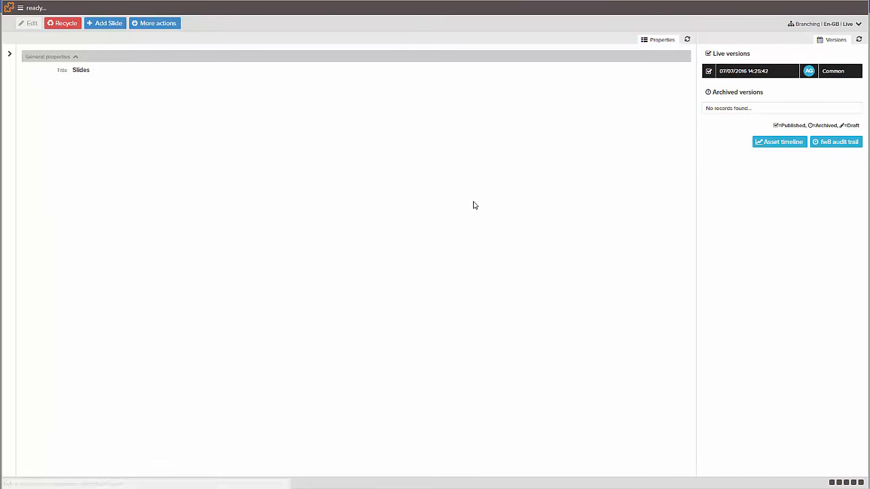
{"action": "mouse_move", "coordinate": [10, 94]}
{"action": "left_click", "coordinate": [74, 99]}
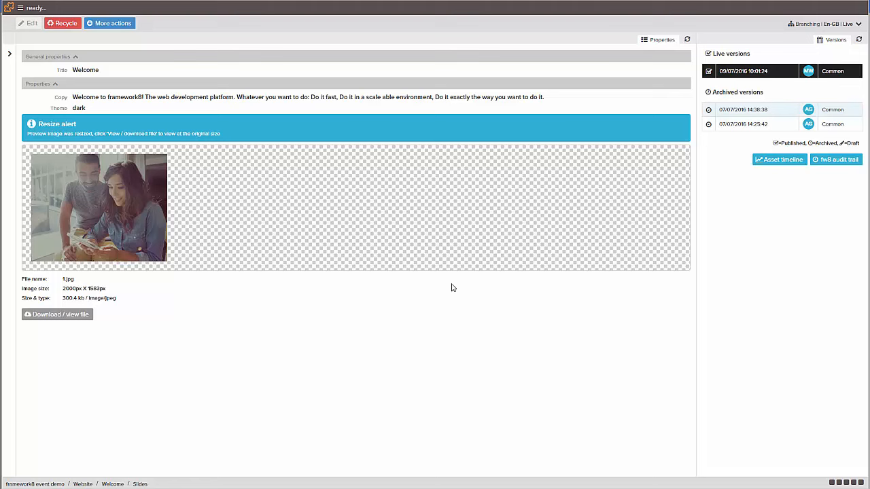
{"action": "double_click", "coordinate": [88, 71]}
{"action": "left_click_drag", "start_coordinate": [75, 98], "coordinate": [529, 98]}
{"action": "left_click", "coordinate": [82, 106]}
- Switch the active branch from En-GB Live to the common system branch and dismiss the branching notification
{"action": "left_click", "coordinate": [820, 24]}
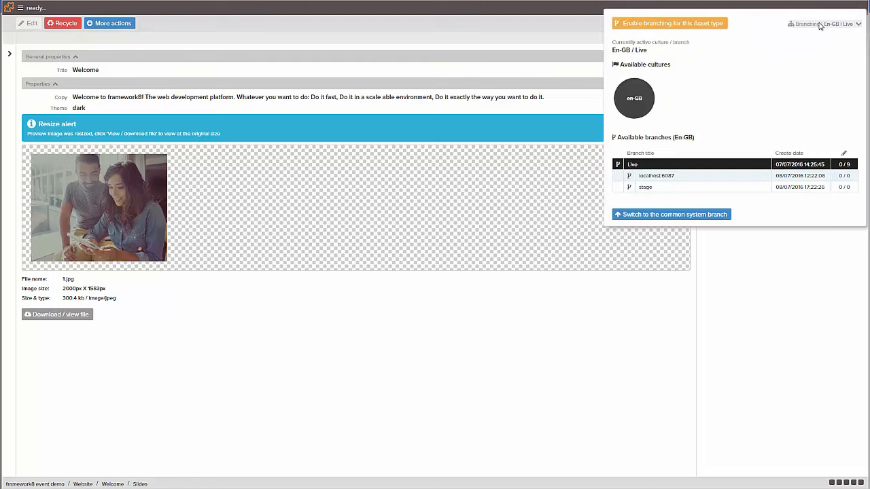
{"action": "left_click", "coordinate": [656, 216]}
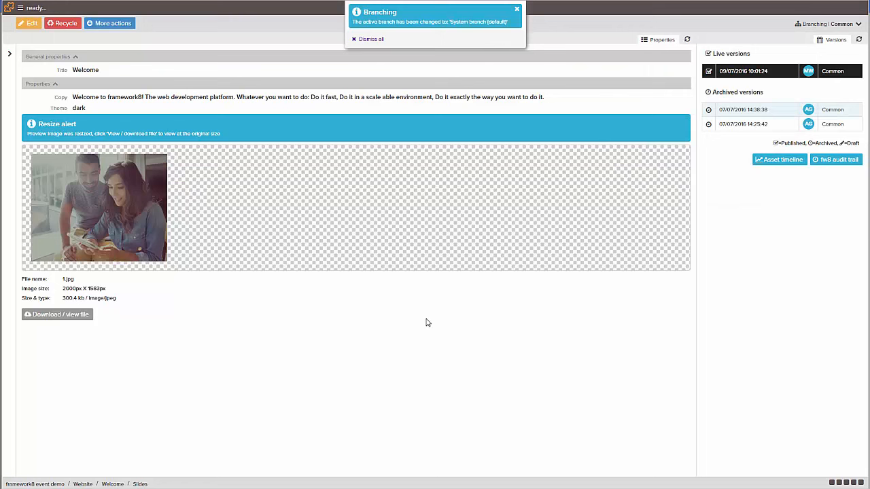
{"action": "left_click", "coordinate": [373, 39]}
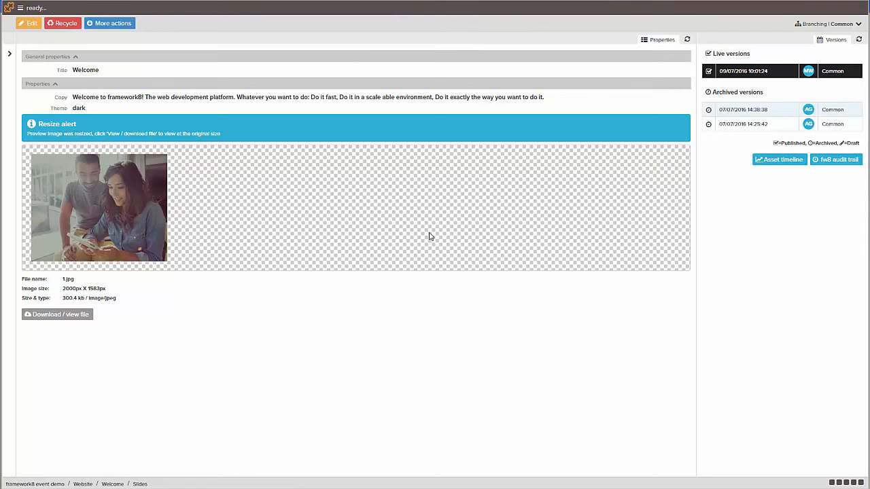
- Edit the Welcome slide, adding "Edit ONLY in the form." to the end of its copy and titling it Welcome Home, and publish it
{"action": "left_click", "coordinate": [31, 25]}
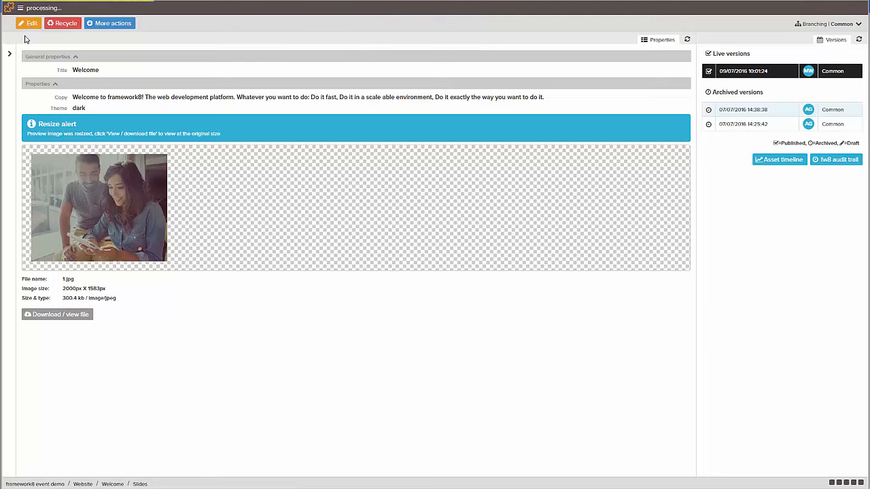
{"action": "left_click", "coordinate": [557, 107]}
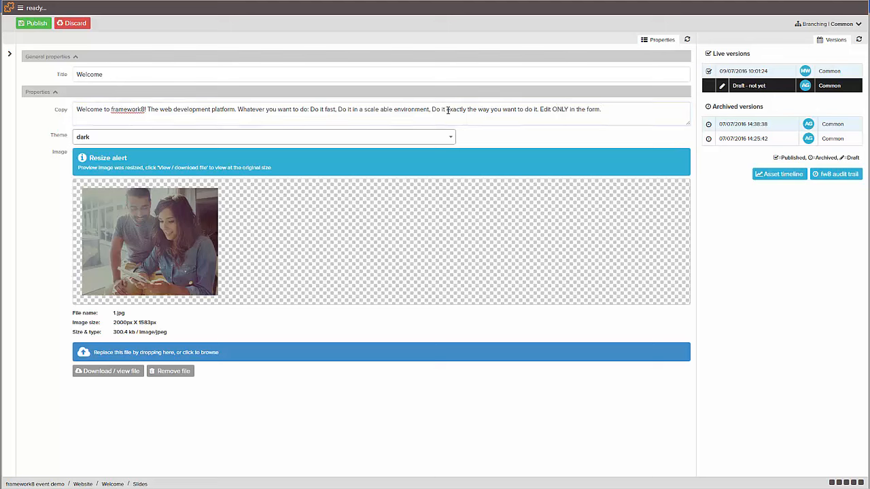
{"action": "left_click", "coordinate": [179, 77]}
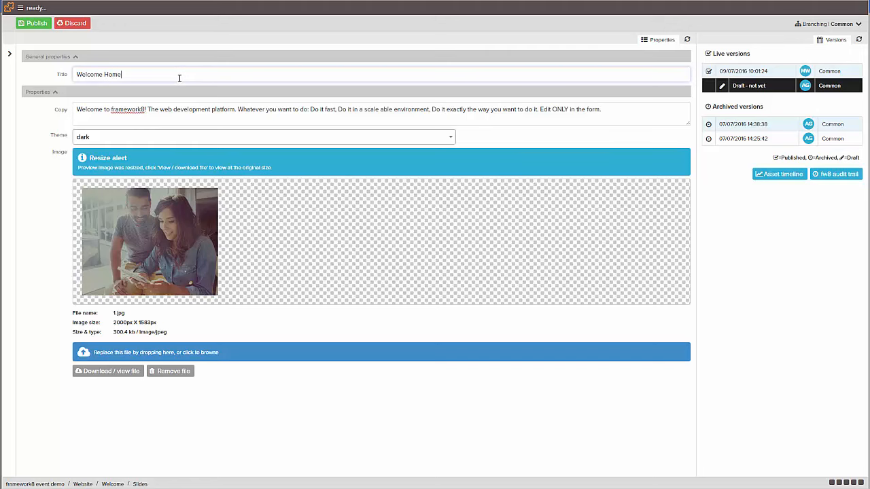
{"action": "left_click", "coordinate": [37, 25]}
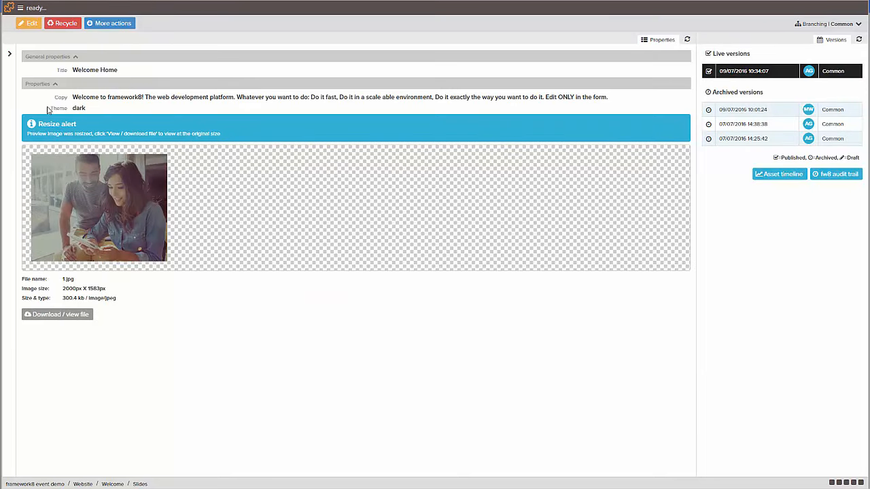
- Open the Welcome page and check the published slide's title and copy in the banner
{"action": "left_click", "coordinate": [8, 112]}
{"action": "left_click", "coordinate": [54, 77]}
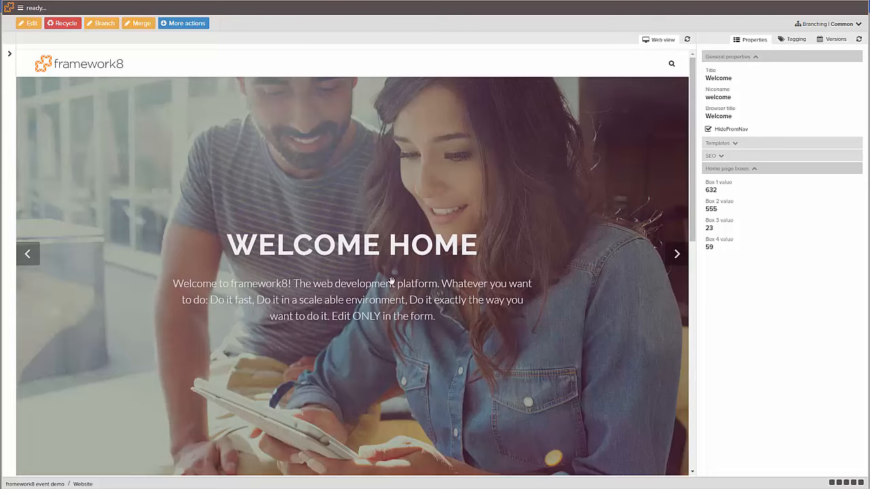
{"action": "scroll", "coordinate": [350, 296], "scroll_direction": "down", "scroll_amount": 1}
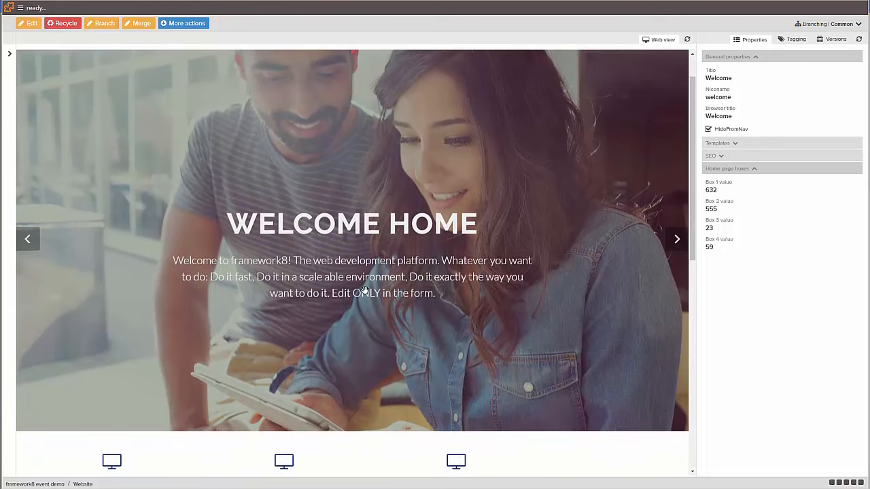
{"action": "scroll", "coordinate": [377, 283], "scroll_direction": "up", "scroll_amount": 1}
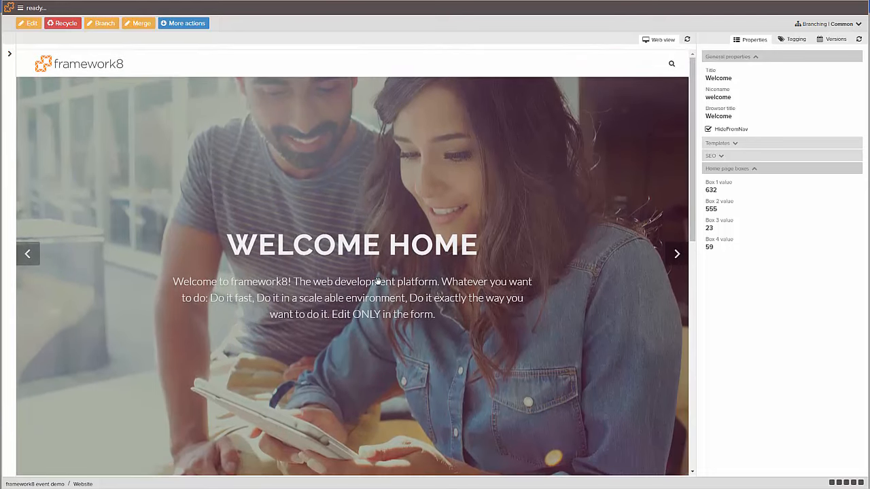
- Restore the Welcome Home slide's archived version of 09/07/2016 10:01:24 by making a draft from it and publishing that draft
{"action": "mouse_move", "coordinate": [14, 124]}
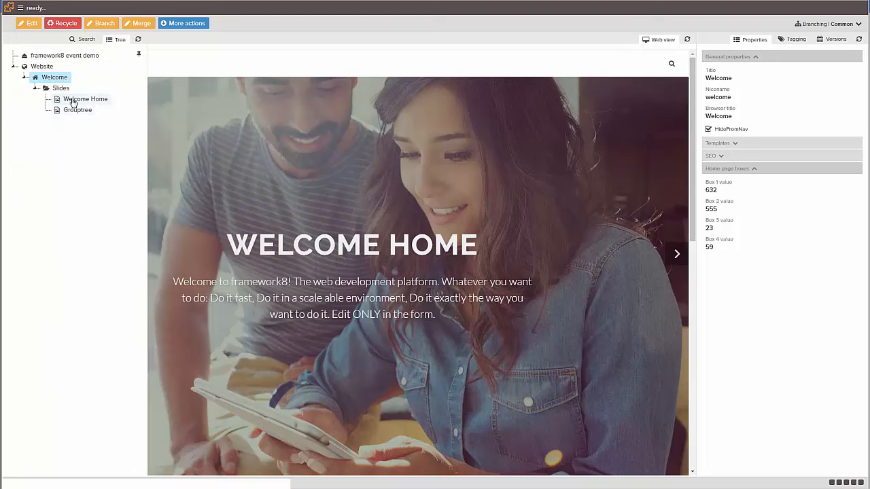
{"action": "left_click", "coordinate": [76, 97]}
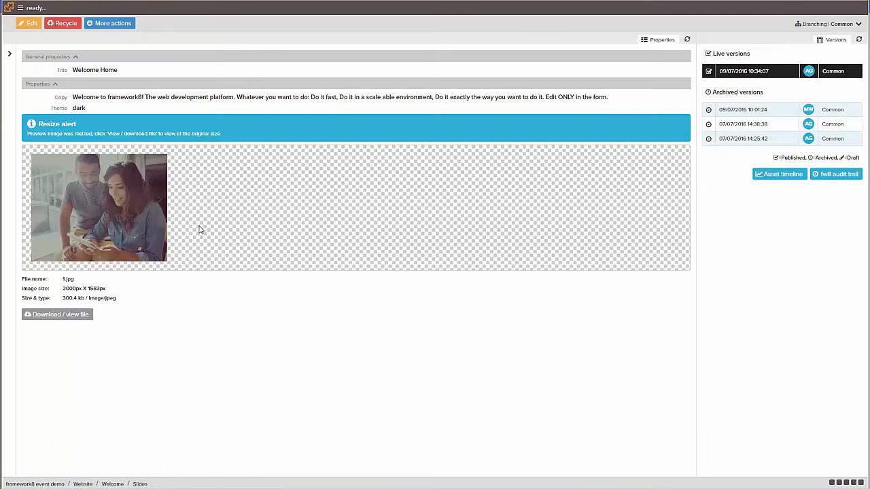
{"action": "left_click", "coordinate": [743, 111]}
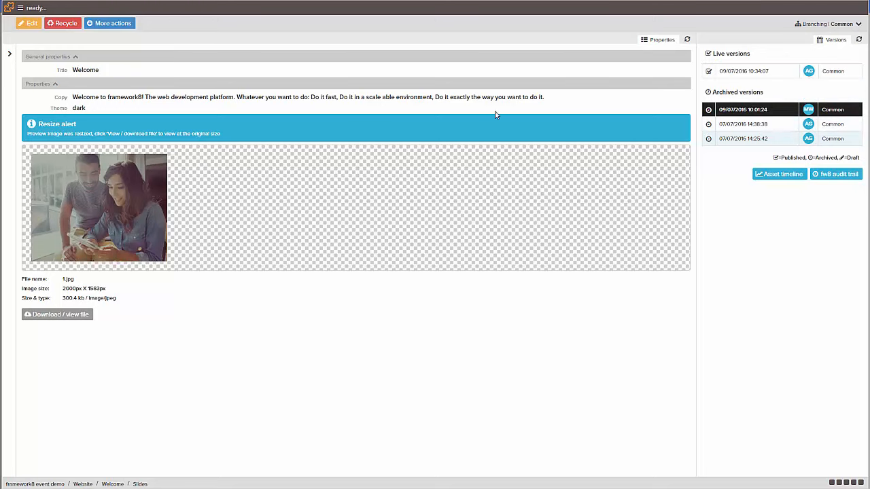
{"action": "left_click", "coordinate": [33, 25]}
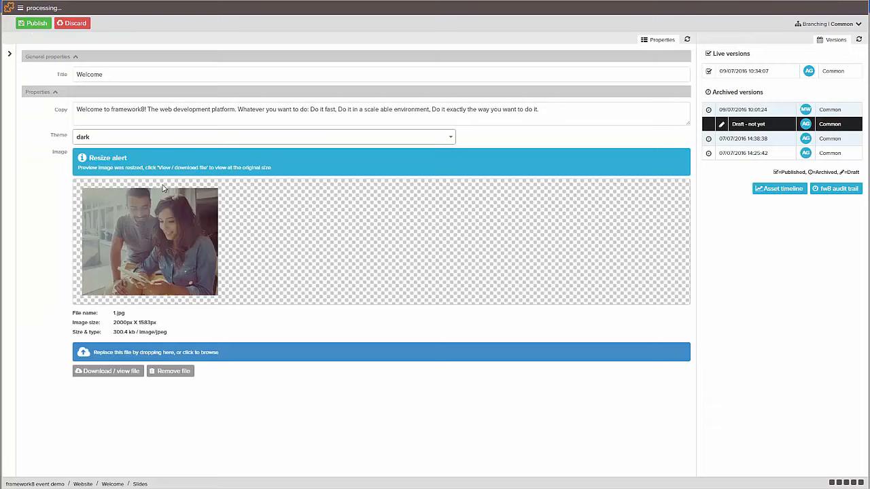
{"action": "left_click", "coordinate": [31, 24]}
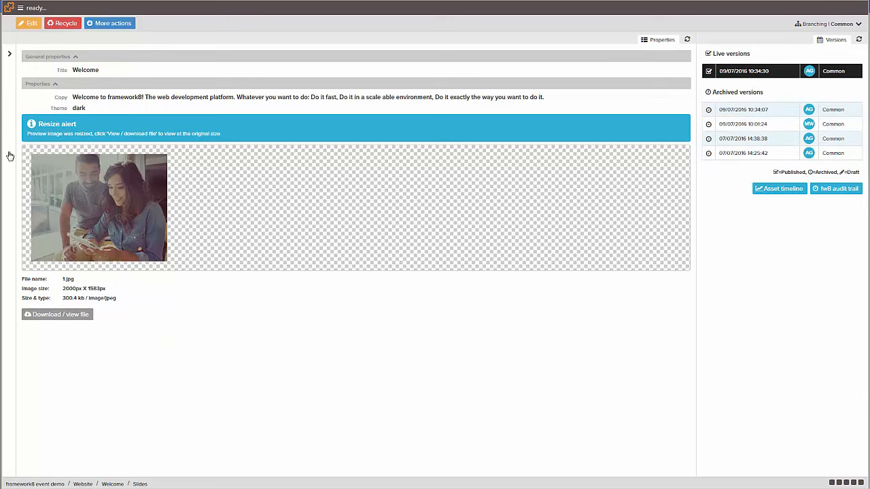
- Open the Welcome page again and review the banner slide, the text sections and the number boxes
{"action": "mouse_move", "coordinate": [9, 157]}
{"action": "left_click", "coordinate": [55, 77]}
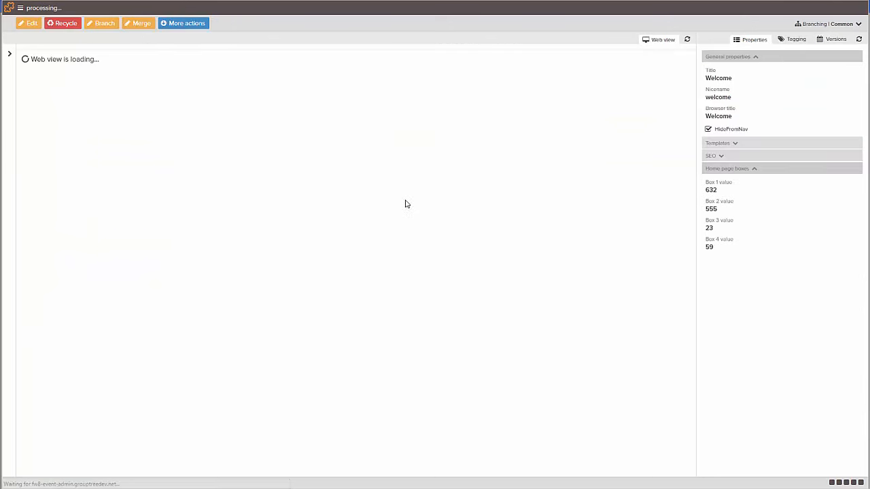
{"action": "scroll", "coordinate": [433, 227], "scroll_direction": "down", "scroll_amount": 3}
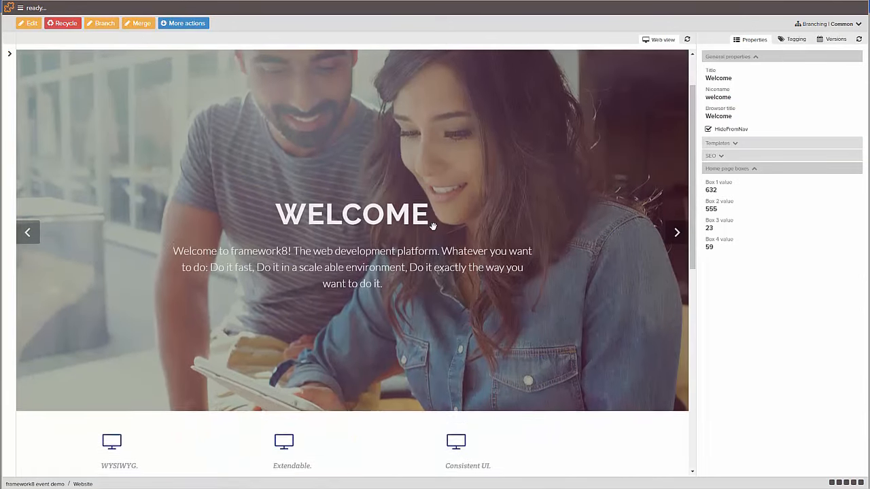
{"action": "scroll", "coordinate": [433, 226], "scroll_direction": "up", "scroll_amount": 3}
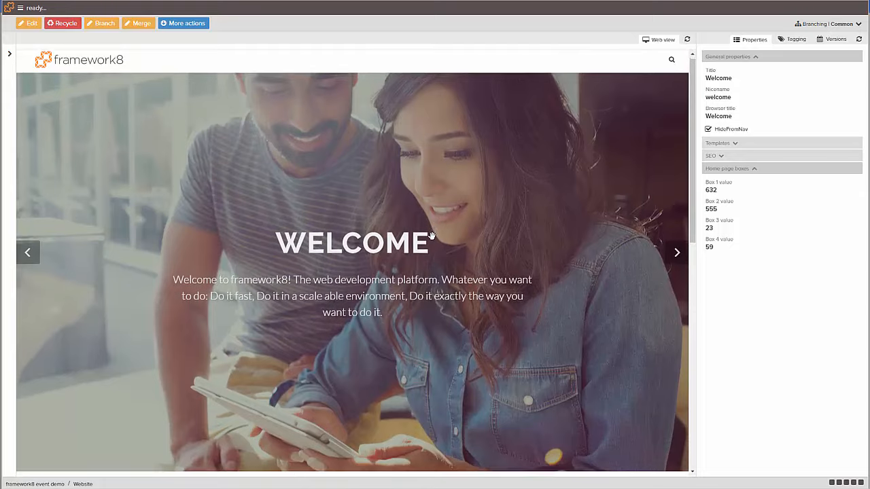
{"action": "scroll", "coordinate": [433, 227], "scroll_direction": "down", "scroll_amount": 5}
{"action": "scroll", "coordinate": [443, 244], "scroll_direction": "down", "scroll_amount": 3}
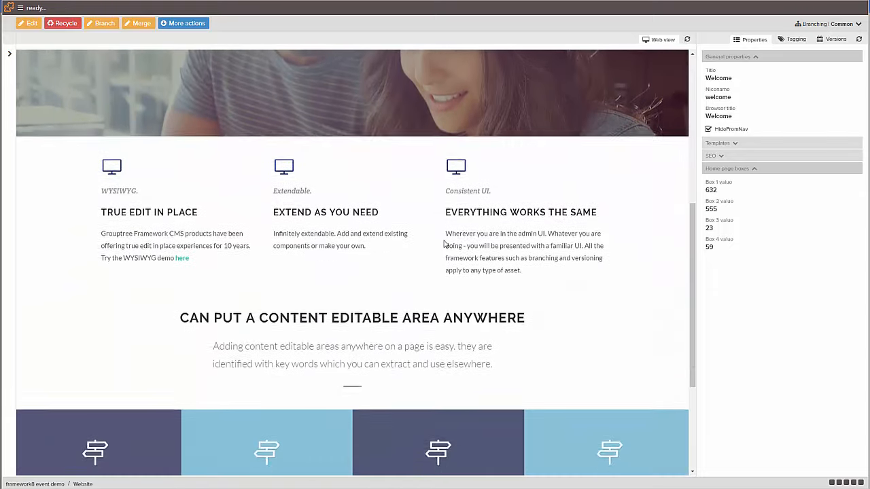
{"action": "scroll", "coordinate": [342, 196], "scroll_direction": "down", "scroll_amount": 2}
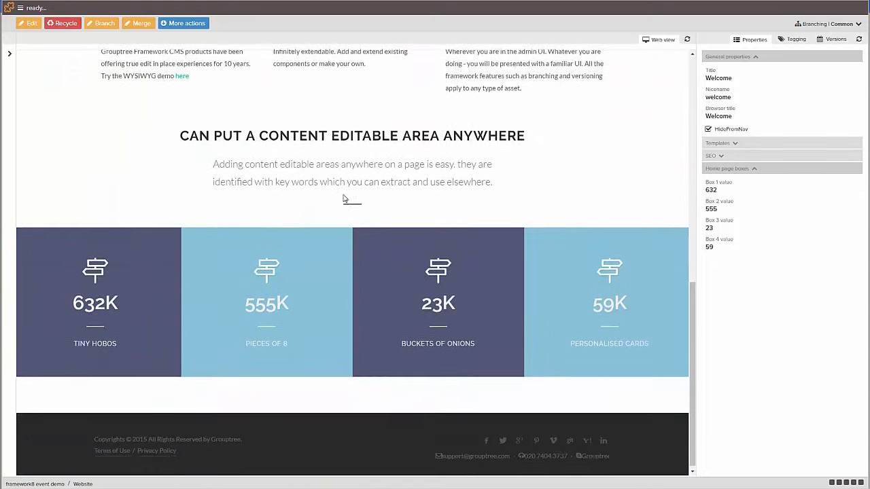
{"action": "scroll", "coordinate": [344, 197], "scroll_direction": "up", "scroll_amount": 6}
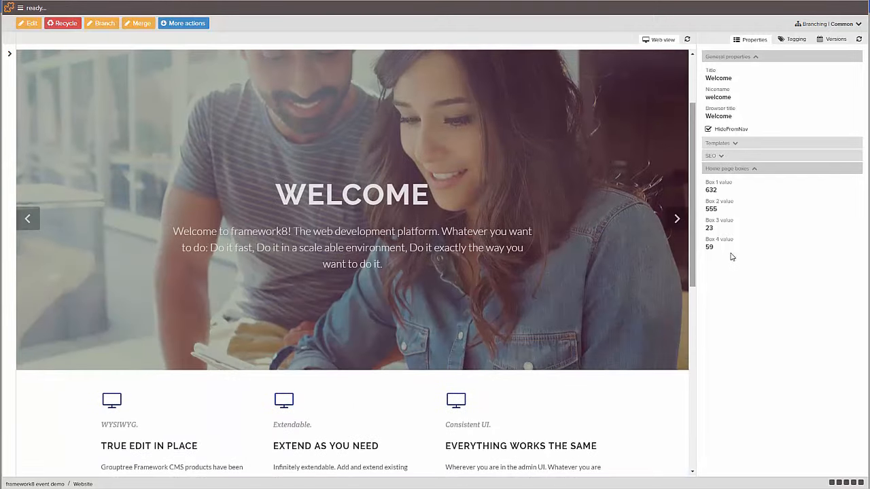
{"action": "scroll", "coordinate": [381, 223], "scroll_direction": "up", "scroll_amount": 2}
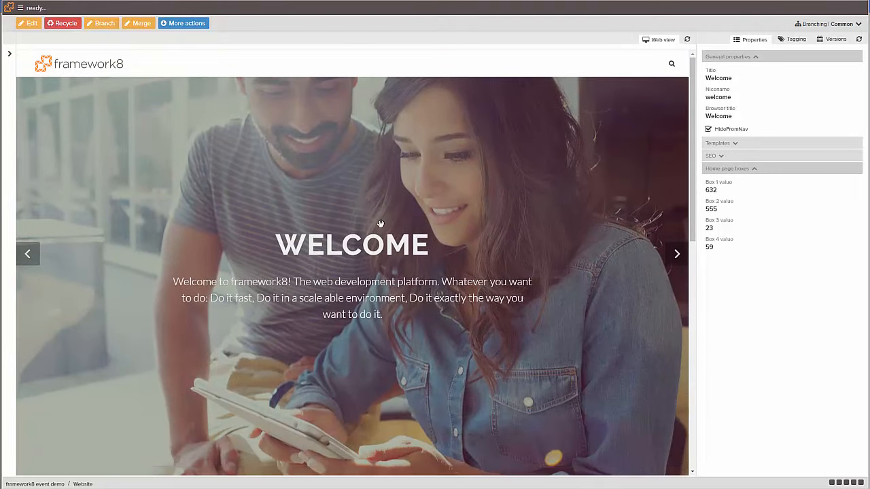